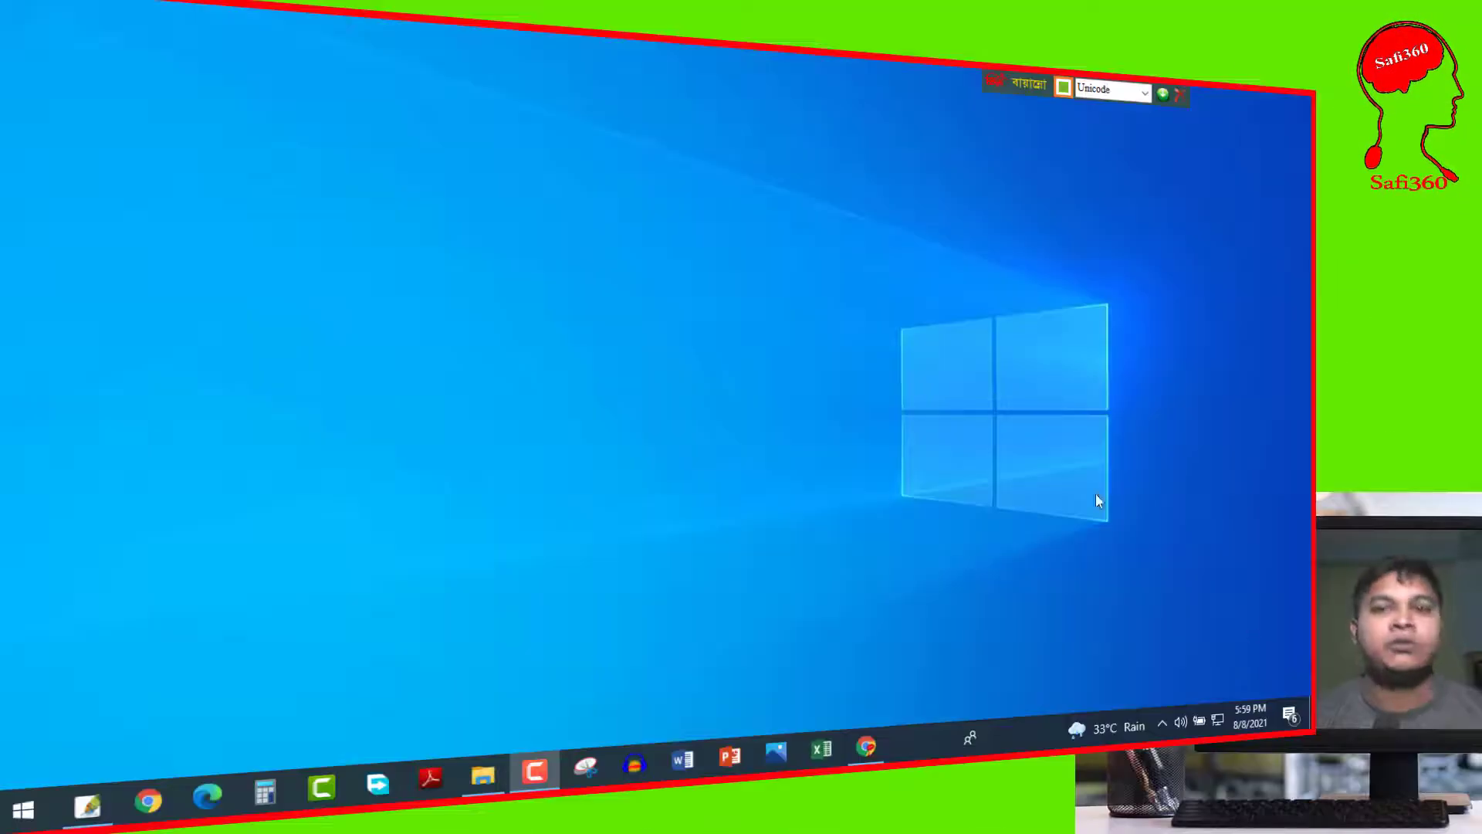
Bring back the Photoshop window and maximize the portrait document, checking it at zoom.
{"action": "left_click", "coordinate": [87, 805]}
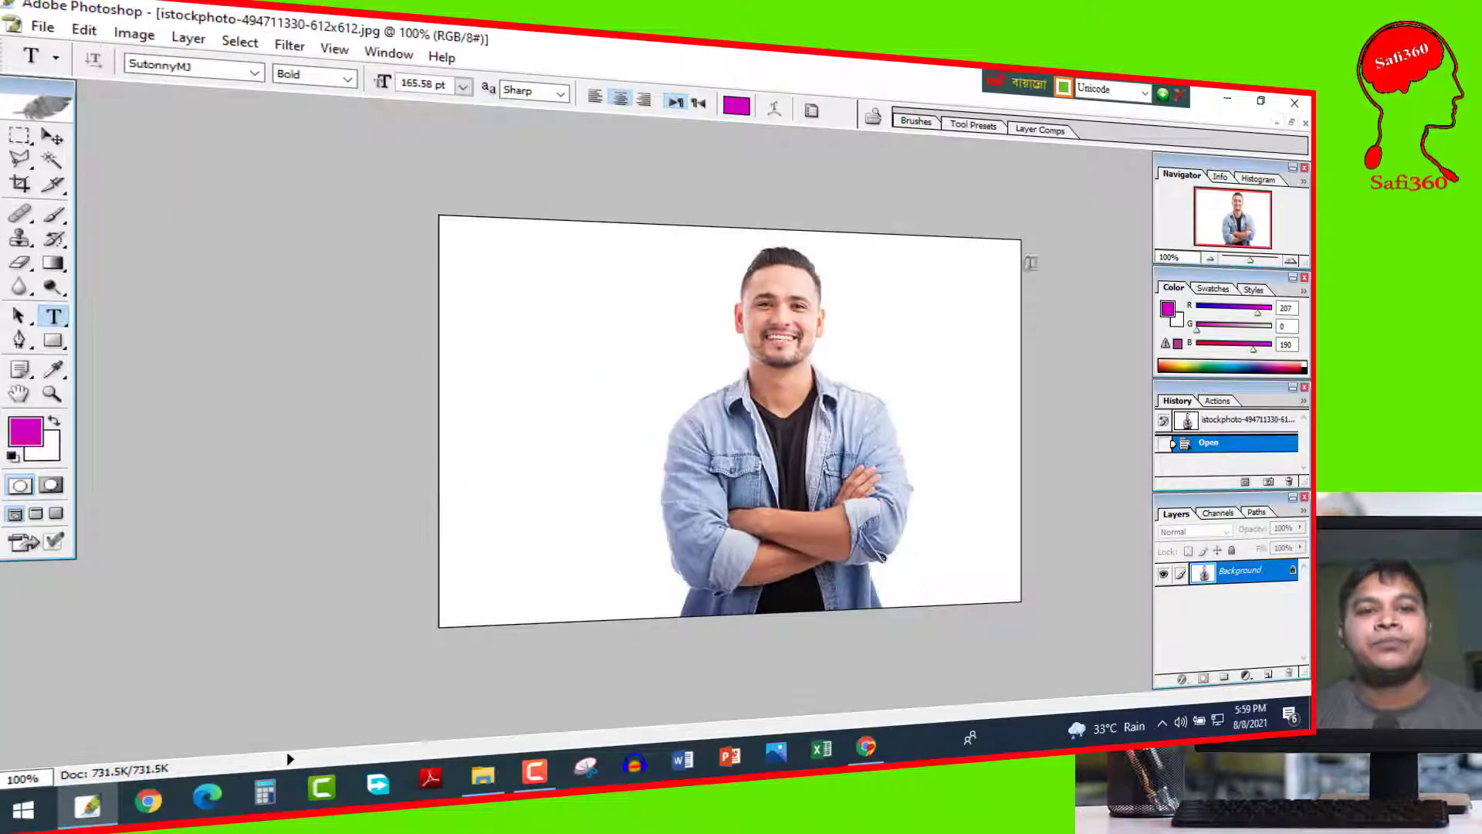
{"action": "left_click", "coordinate": [713, 140]}
{"action": "key", "text": "ctrl+plus"}
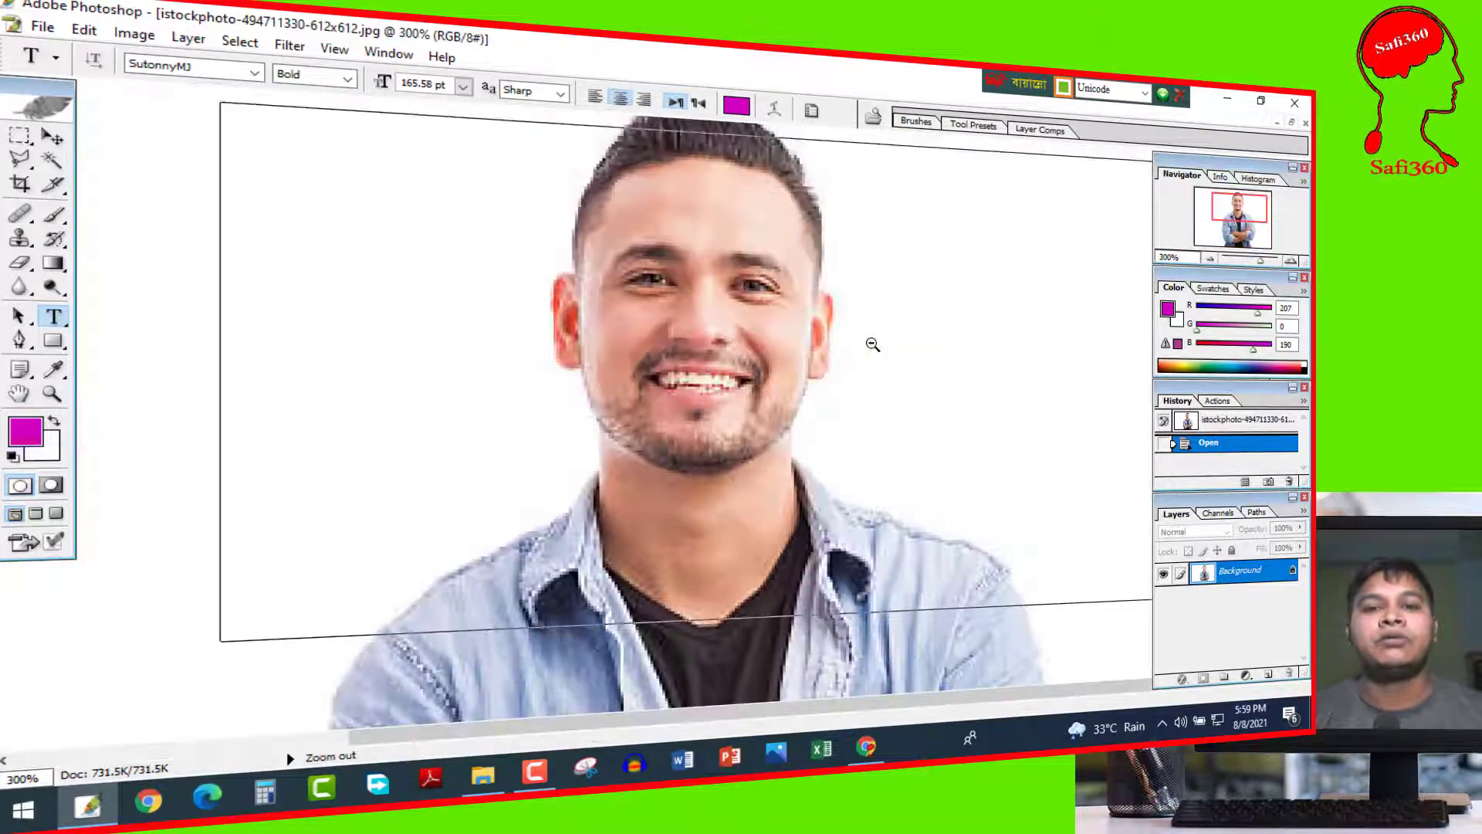
{"action": "key", "text": "ctrl+minus"}
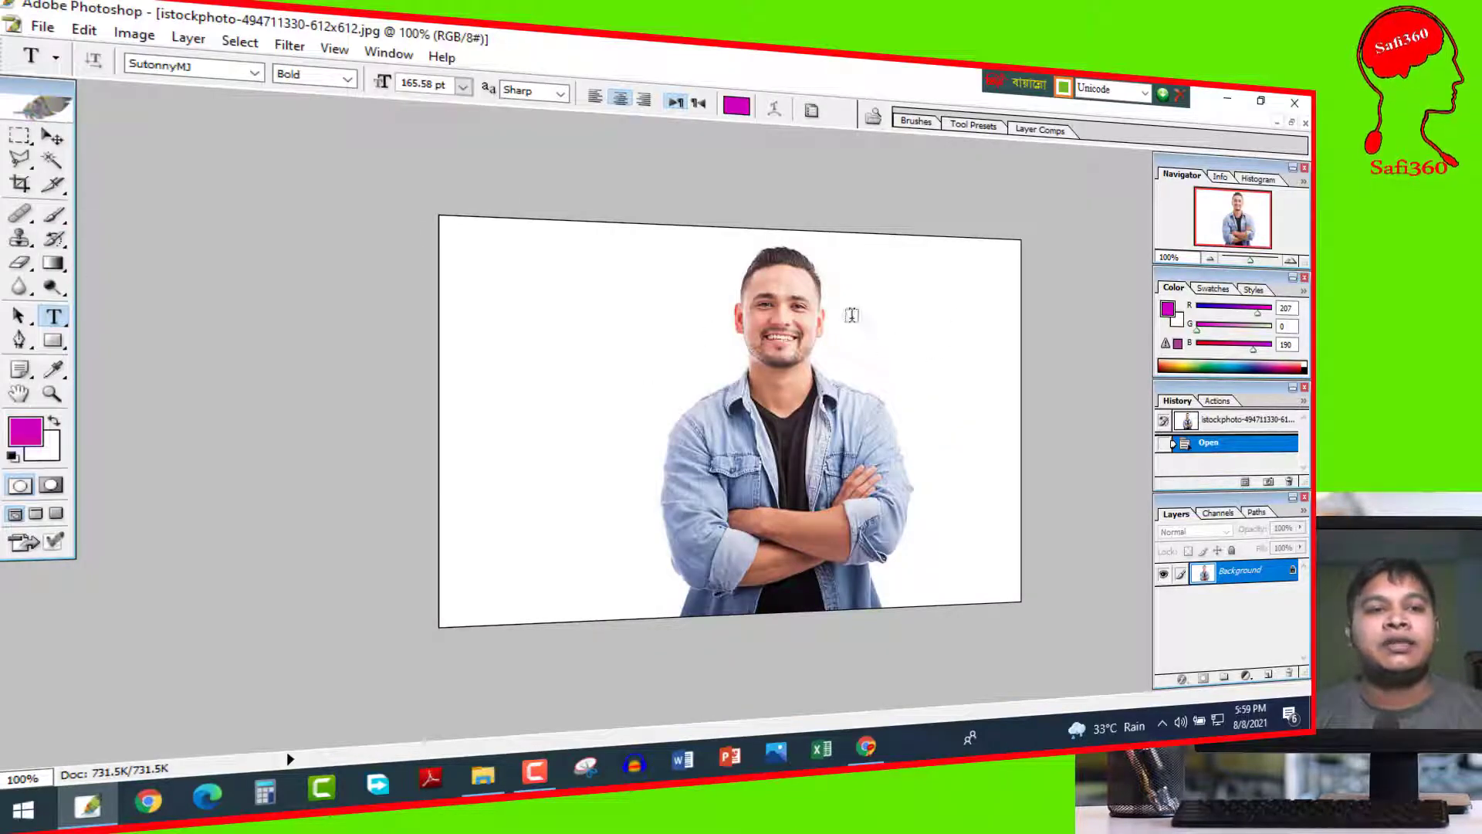
Preset the Crop tool to 1.6 in by 1.9 in at 300 ppi and draw a crop frame.
{"action": "left_click", "coordinate": [20, 184]}
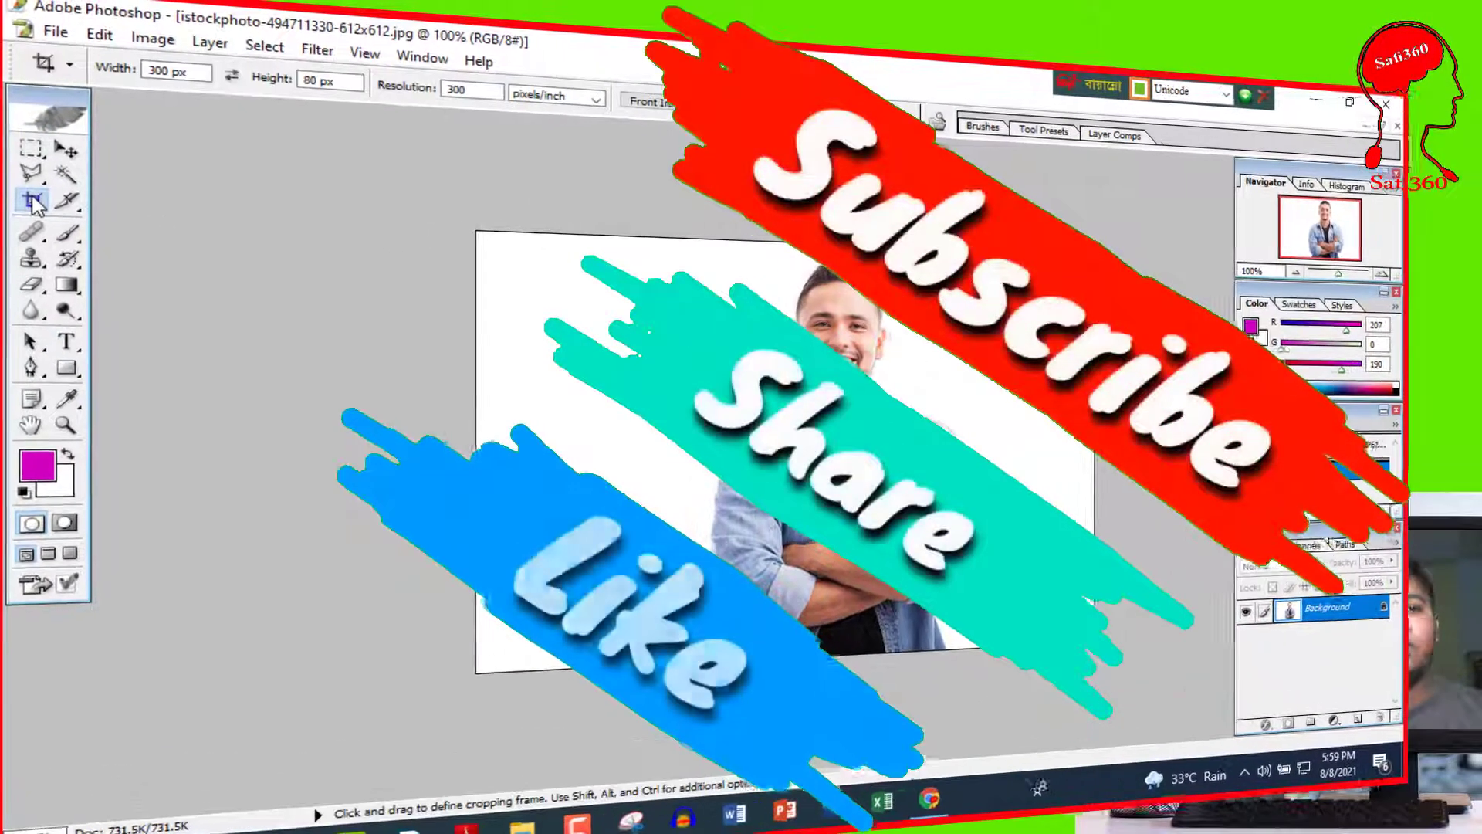
{"action": "left_click_drag", "start_coordinate": [208, 72], "coordinate": [102, 80]}
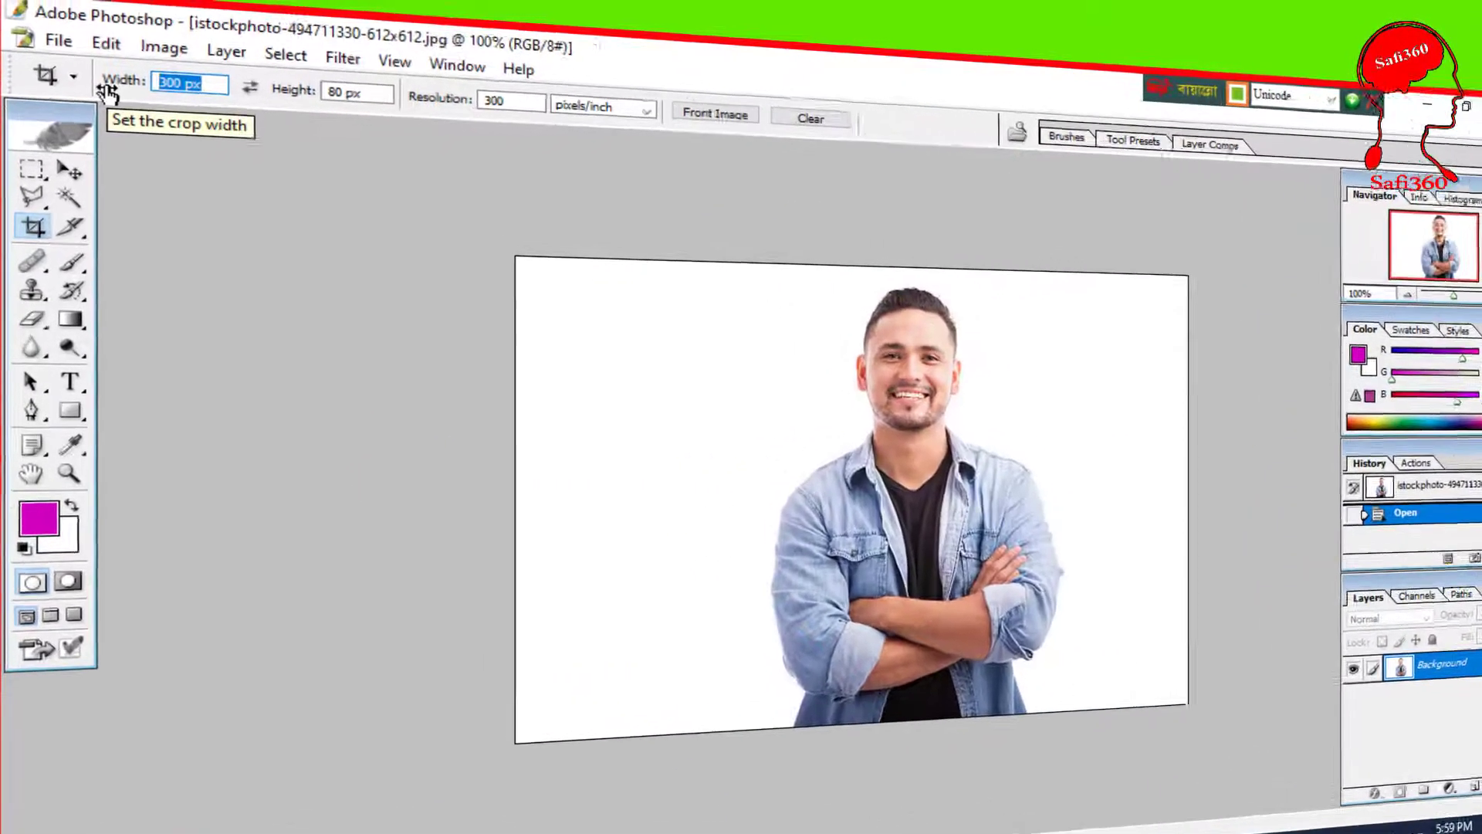
{"action": "type", "text": "1.6"}
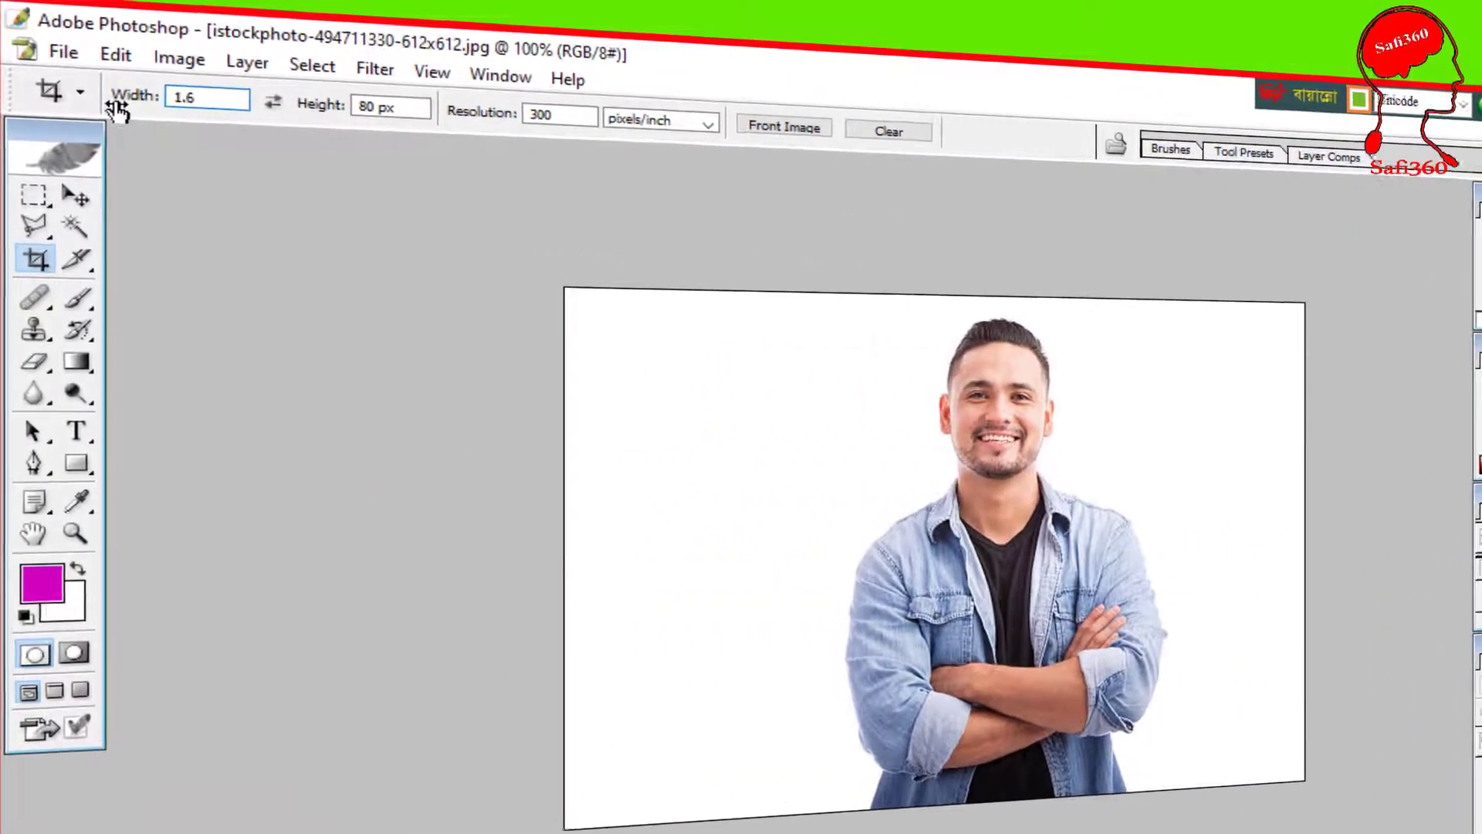
{"action": "type", "text": "??"}
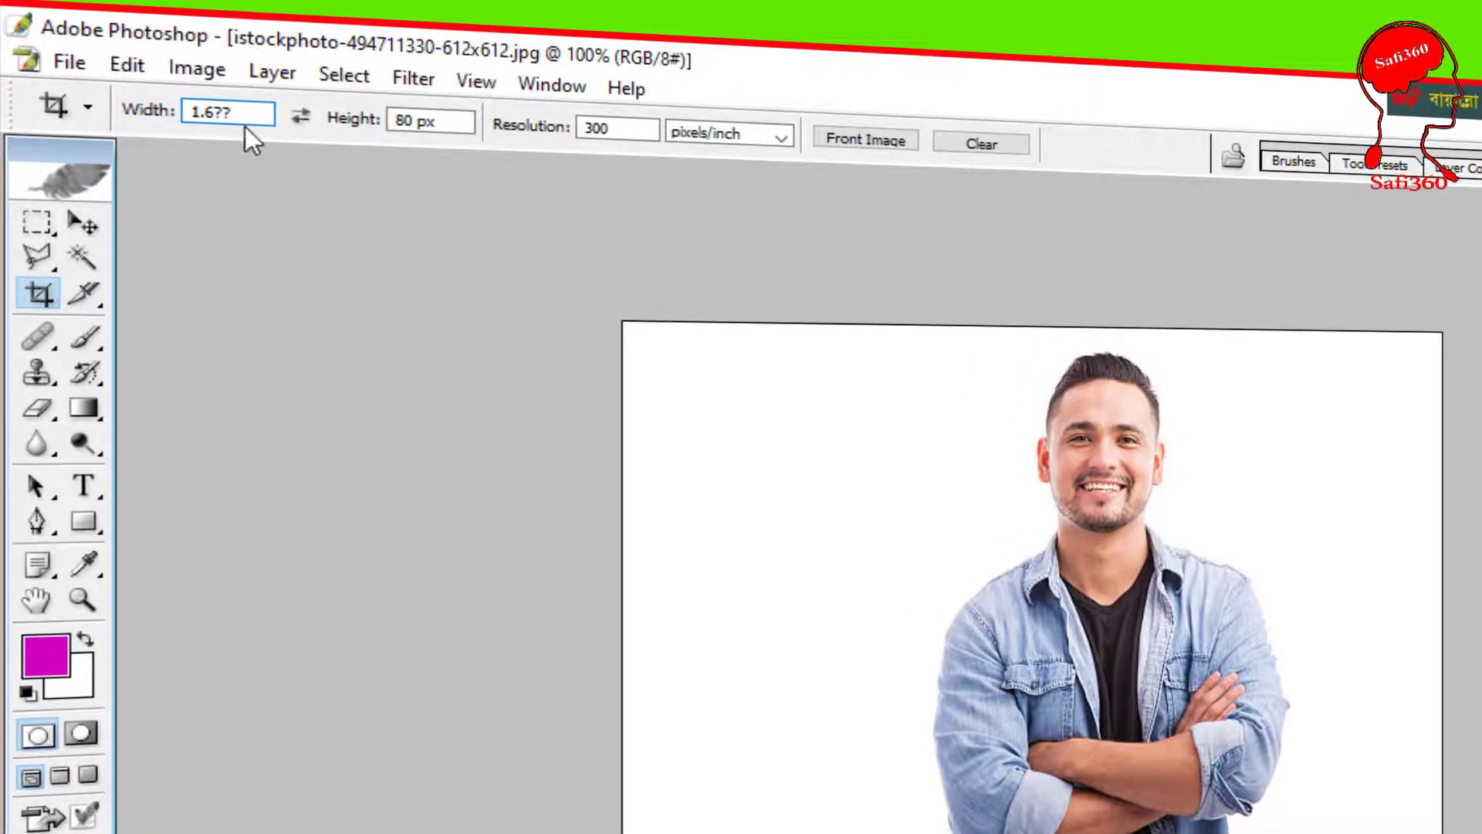
{"action": "key", "text": "BackSpace"}
{"action": "key", "text": "BackSpace"}
{"action": "type", "text": "in"}
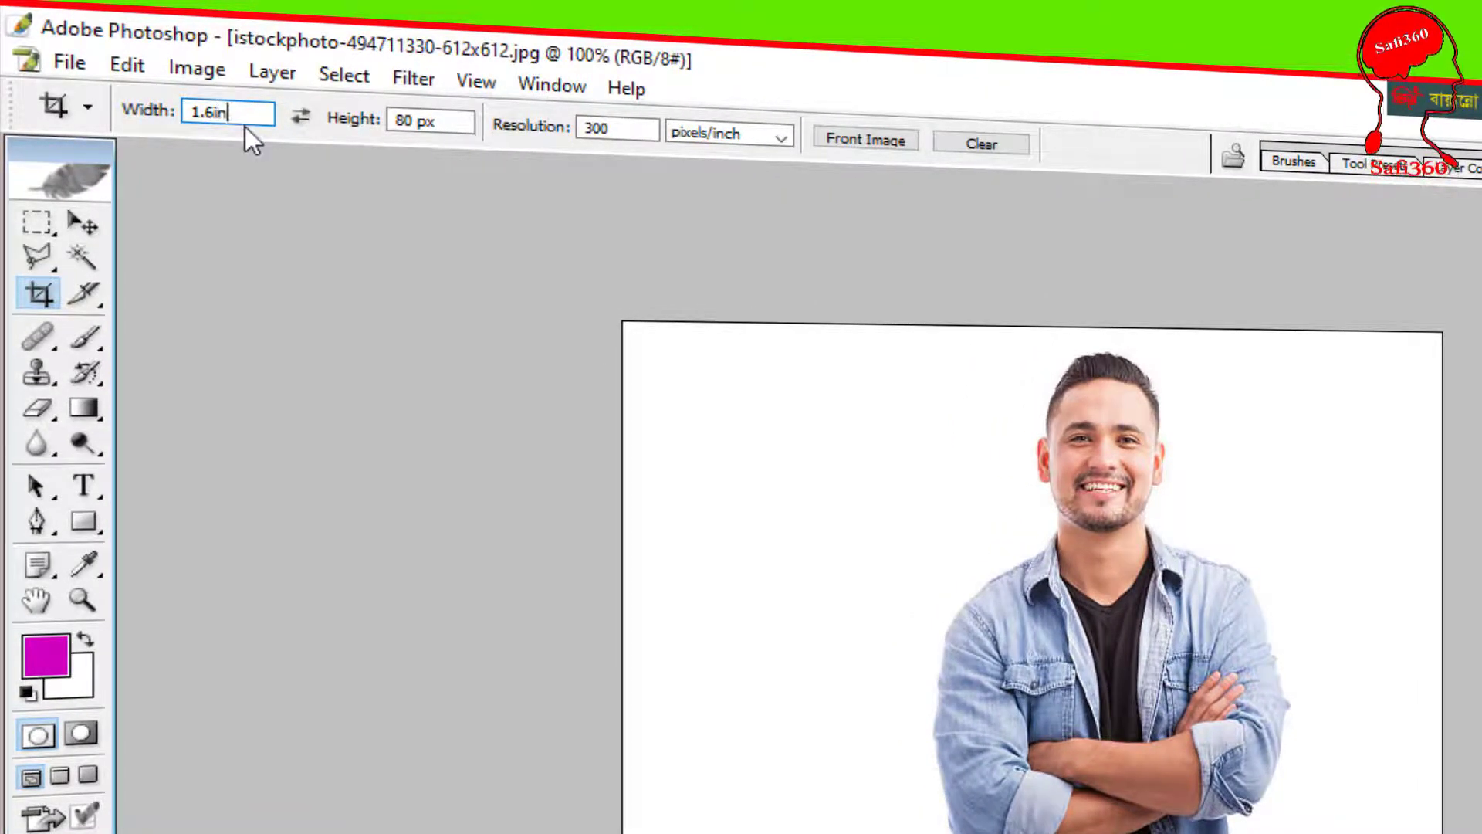
{"action": "left_click_drag", "start_coordinate": [454, 122], "coordinate": [351, 128]}
{"action": "type", "text": "1"}
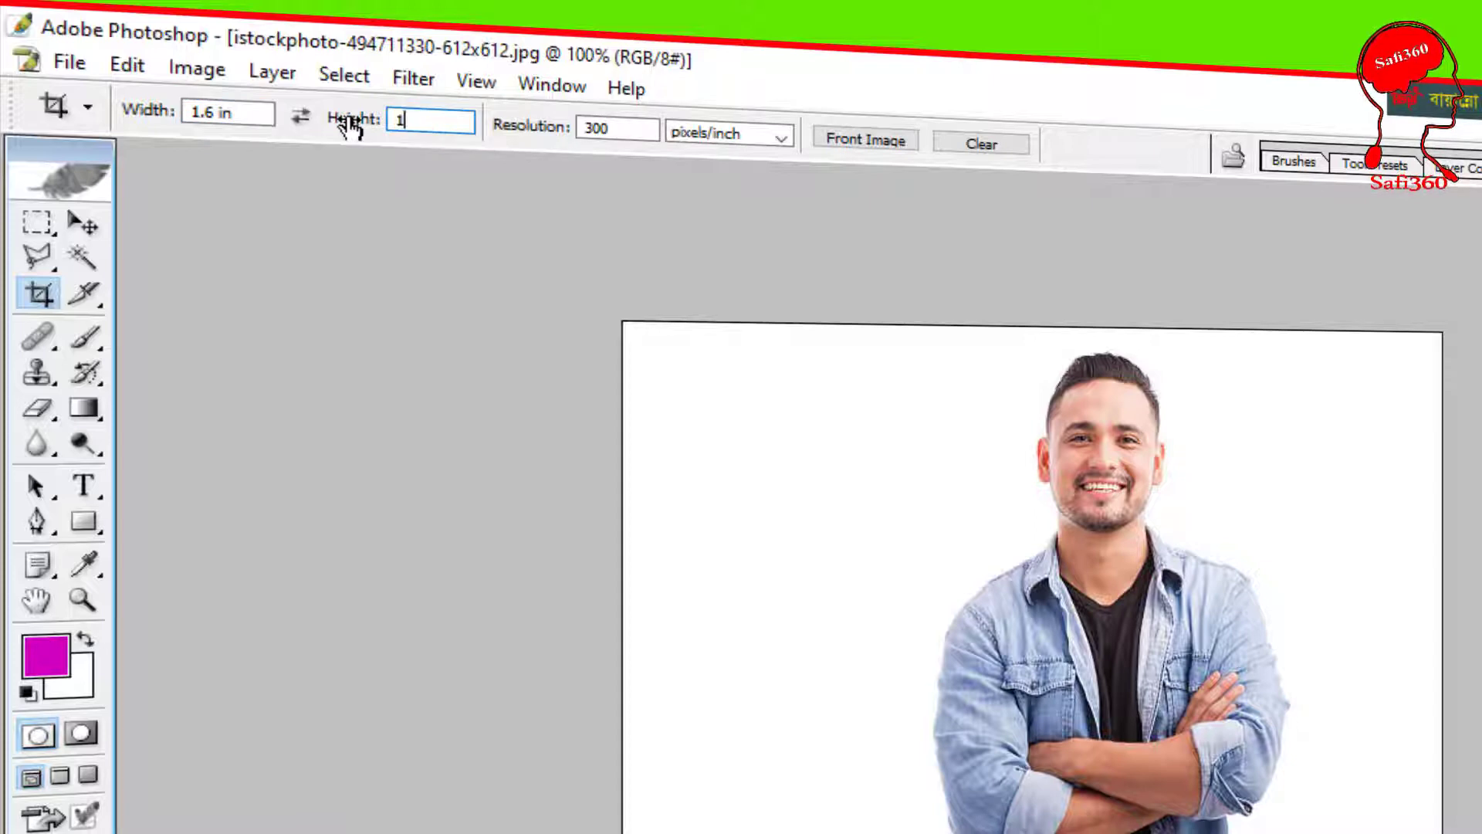
{"action": "type", "text": ".9in"}
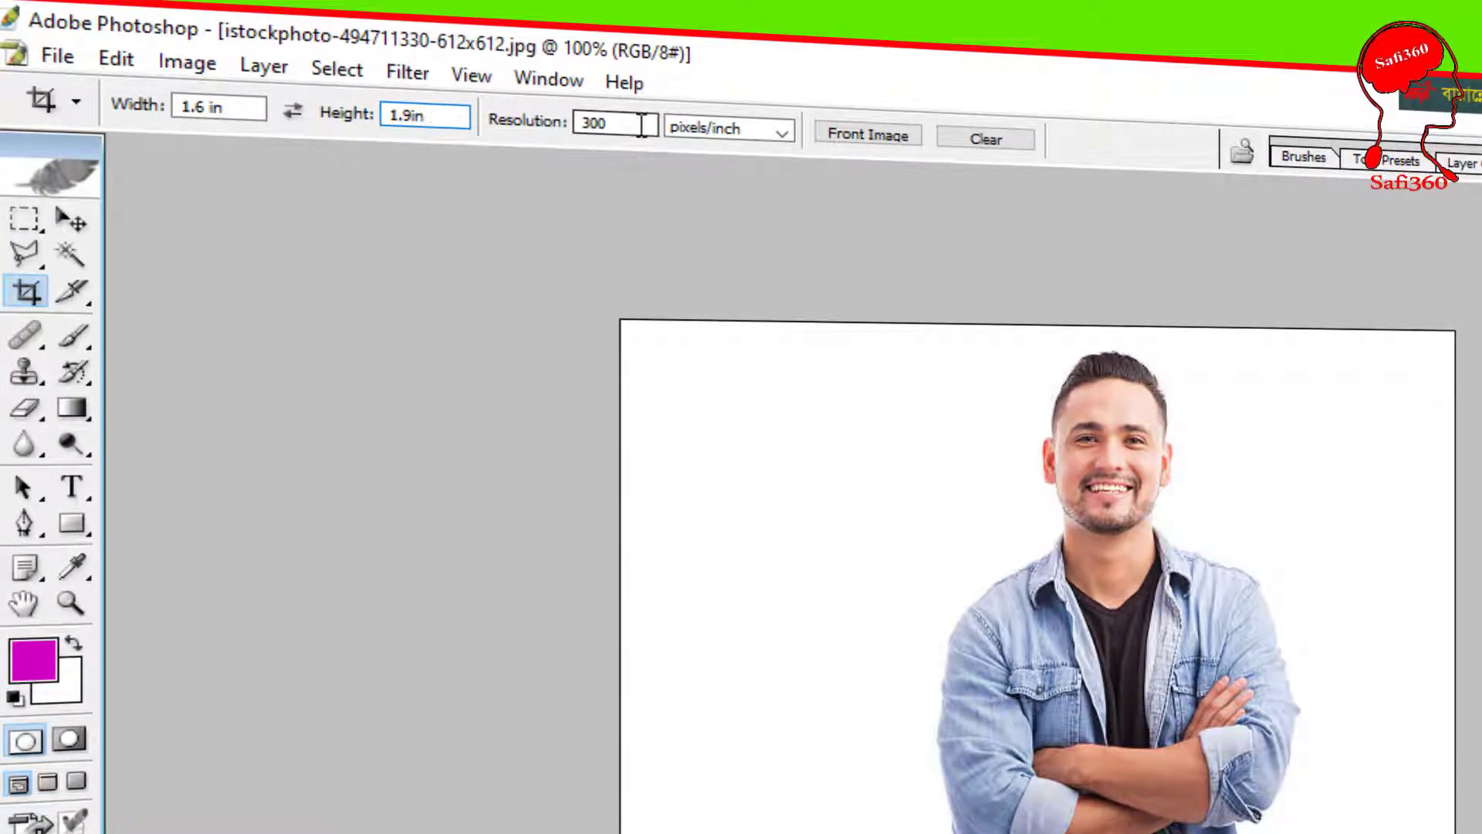
{"action": "key", "text": "Return"}
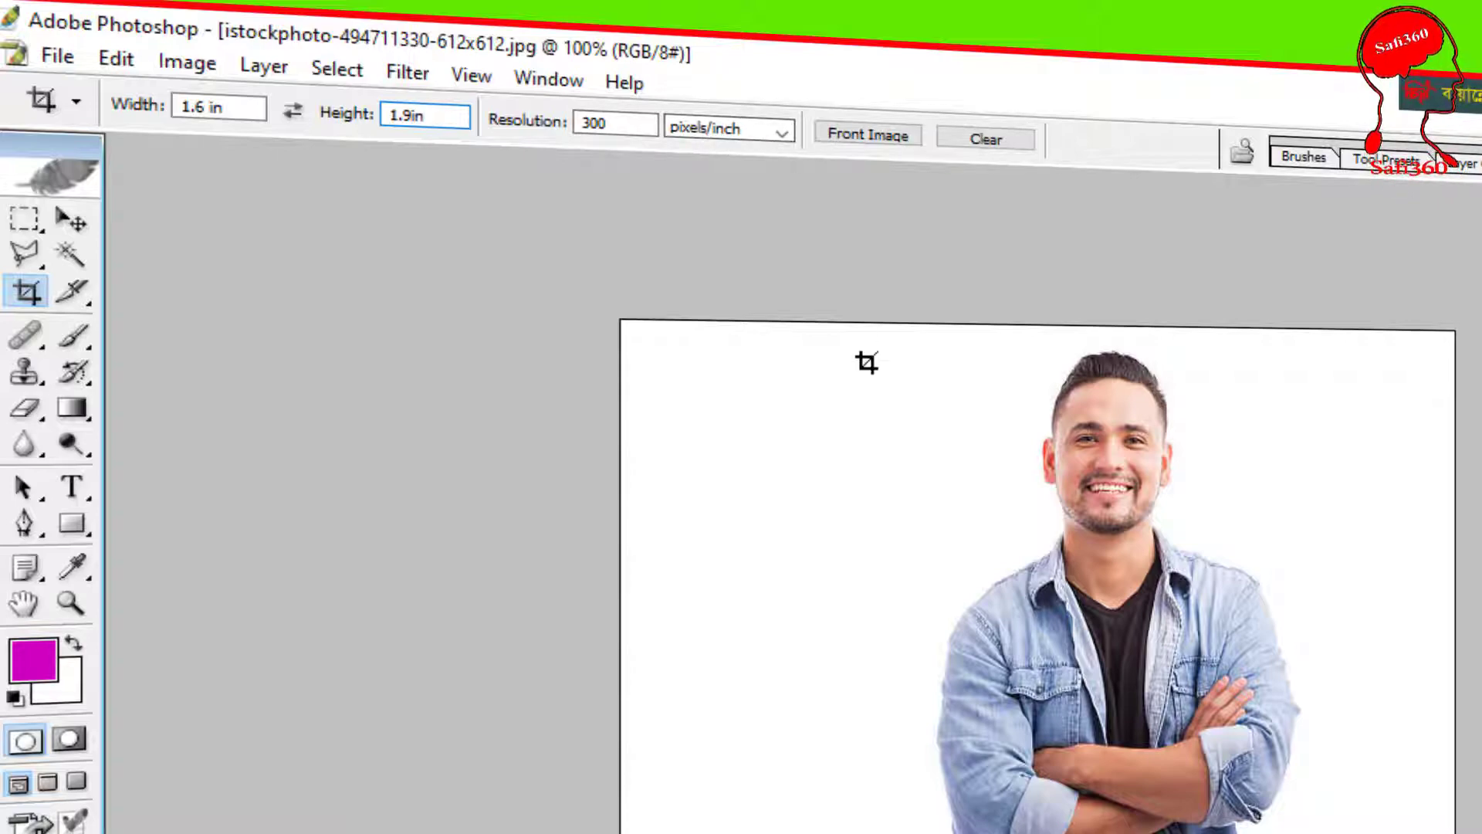
{"action": "left_click_drag", "start_coordinate": [888, 401], "coordinate": [1171, 749]}
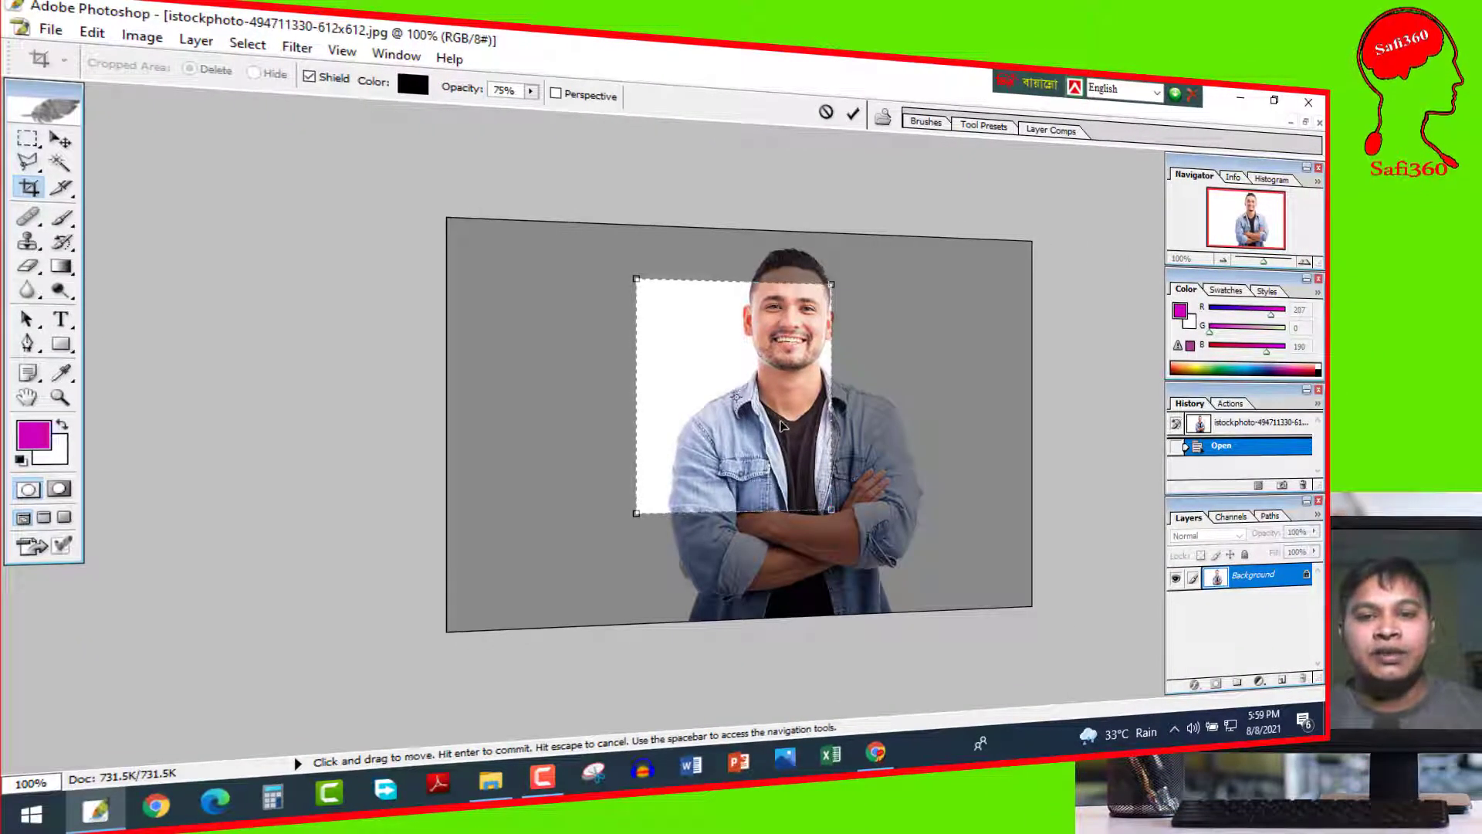
Replace the first crop frame with a new one nudged over the man's head and shoulders.
{"action": "right_click", "coordinate": [780, 424]}
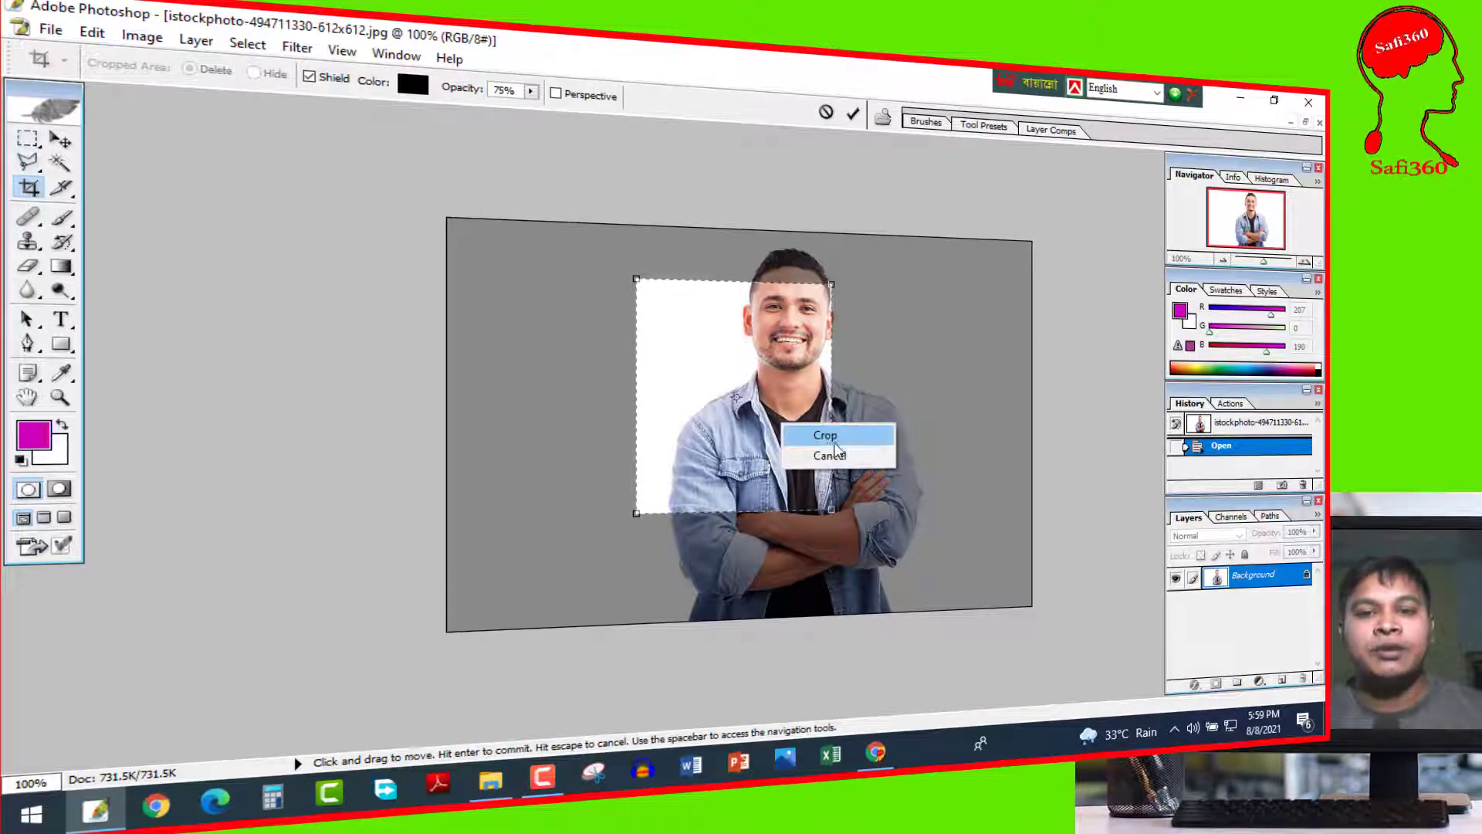
{"action": "left_click", "coordinate": [803, 450]}
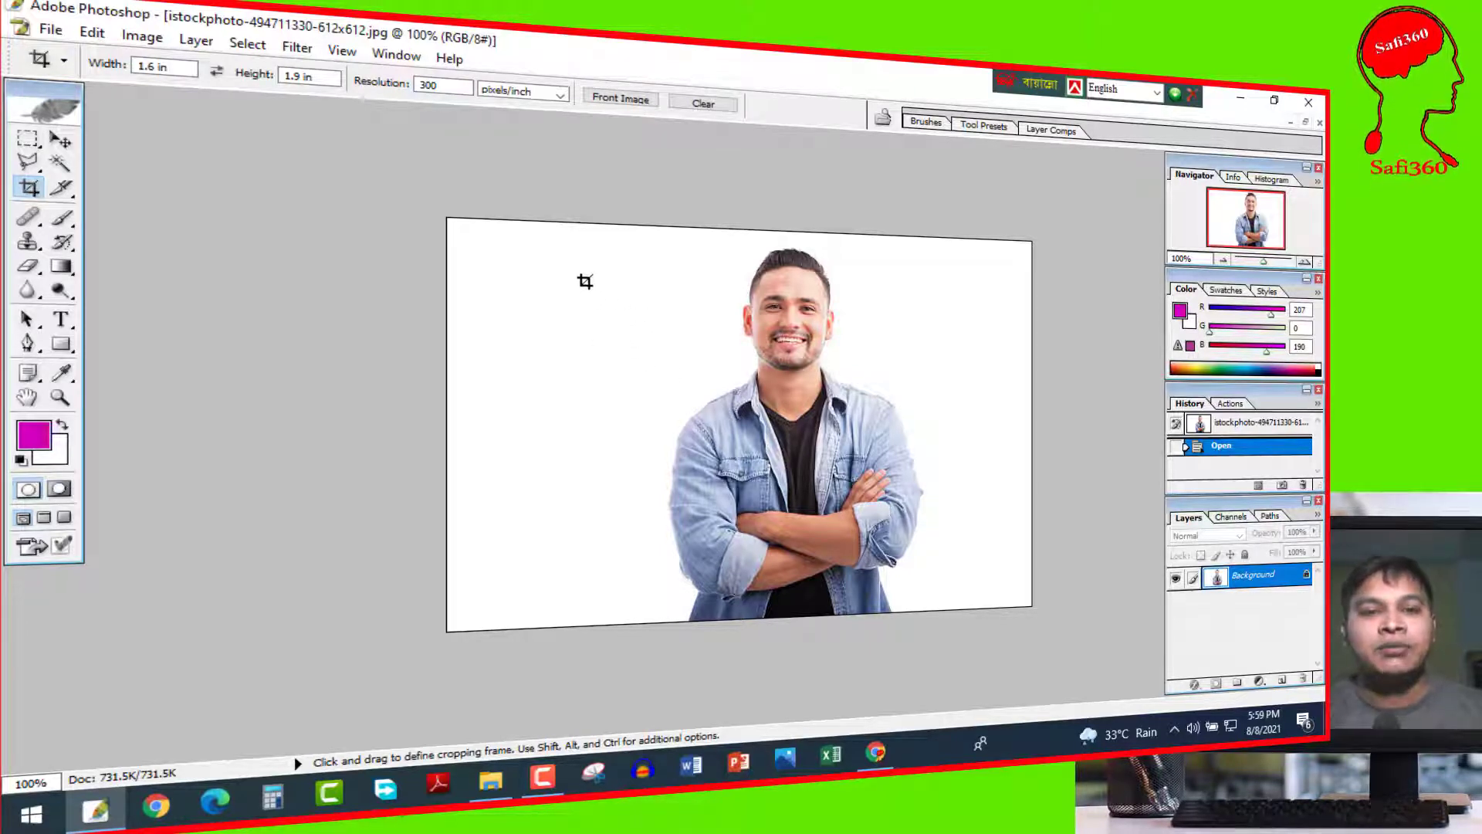
{"action": "left_click_drag", "start_coordinate": [611, 298], "coordinate": [799, 511]}
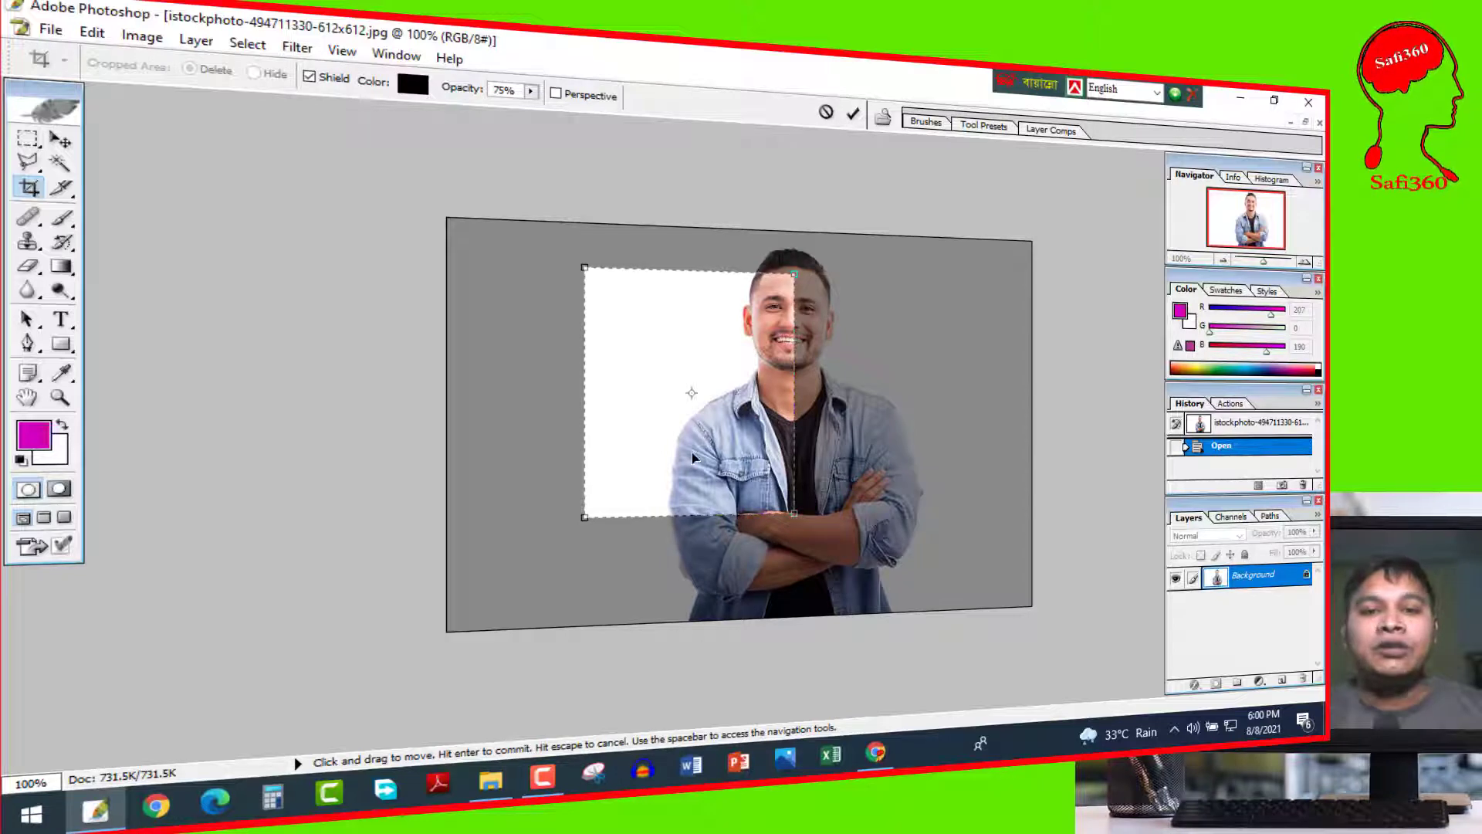
{"action": "mouse_move", "coordinate": [692, 458]}
{"action": "left_mouse_down"}
{"action": "mouse_move", "coordinate": [780, 466]}
{"action": "mouse_move", "coordinate": [799, 451]}
{"action": "mouse_move", "coordinate": [788, 426]}
{"action": "left_mouse_up"}
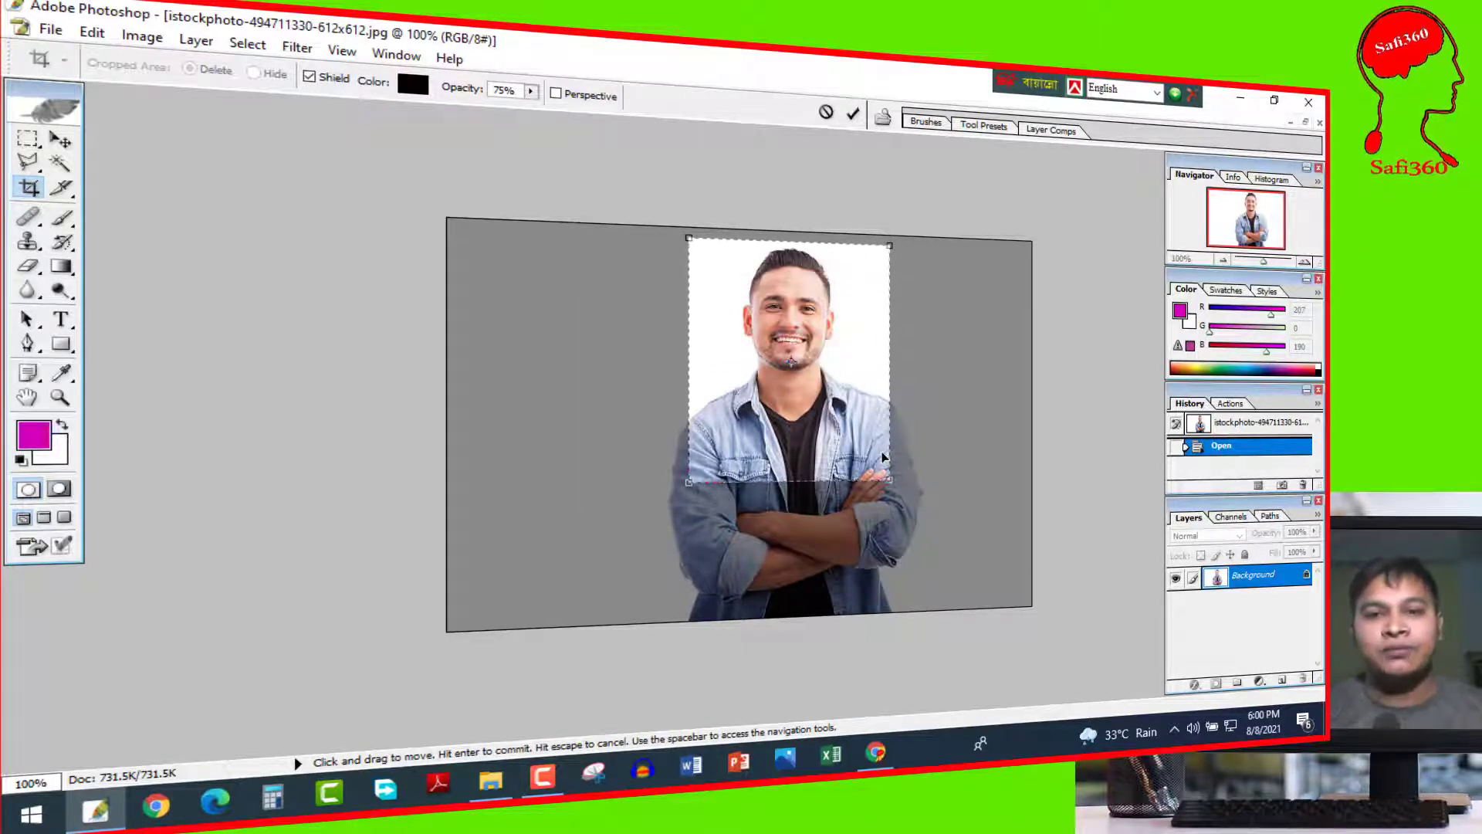
{"action": "key", "text": "Up"}
{"action": "key", "text": "Up"}
{"action": "key", "text": "Up"}
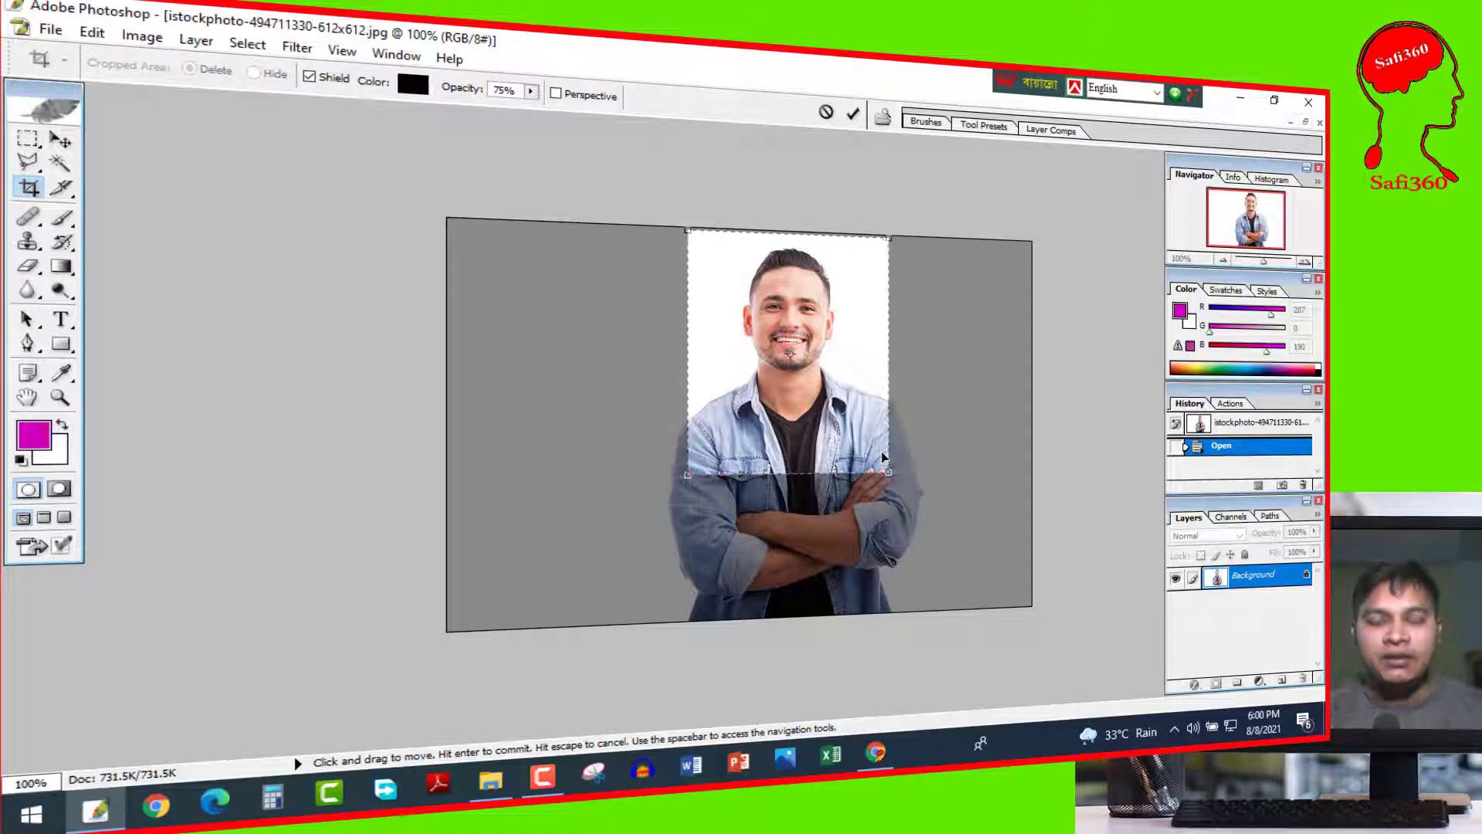
Apply the passport-size crop and view the whole cropped portrait.
{"action": "key", "text": "Return"}
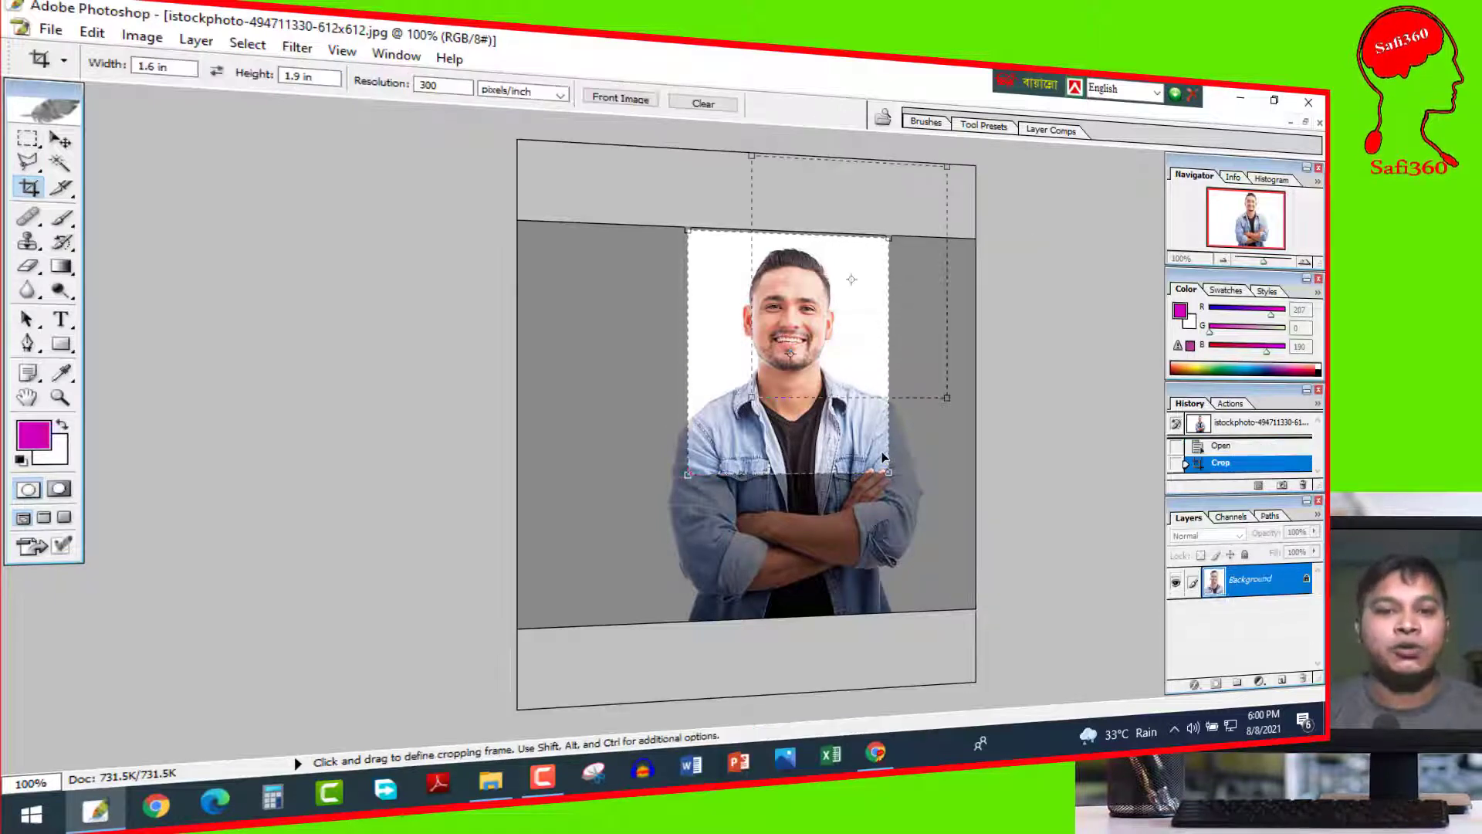
{"action": "key", "text": "ctrl+plus"}
{"action": "left_click", "coordinate": [711, 438], "text": "alt"}
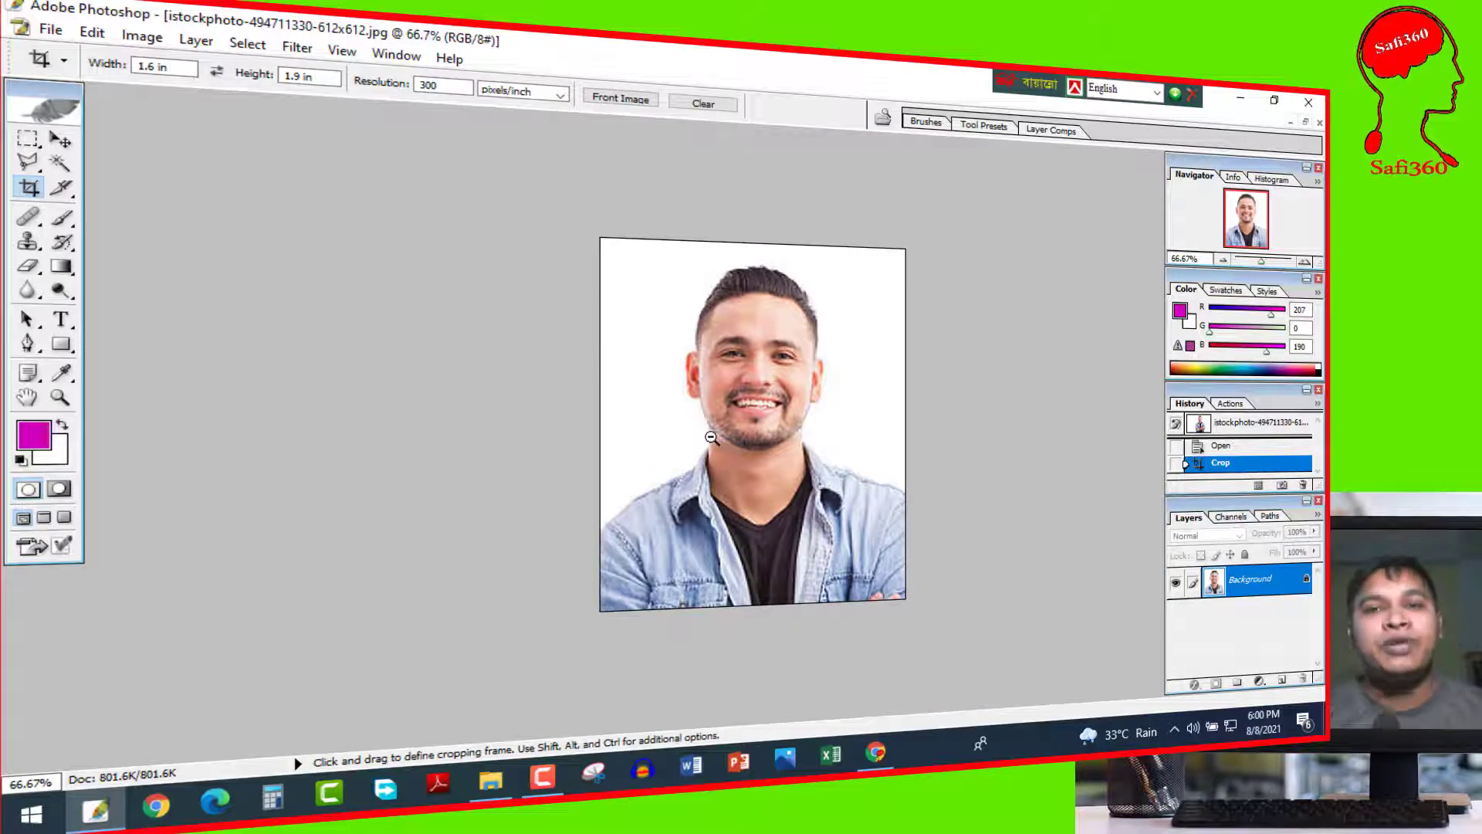
Float the portrait in its own window, resized narrower and taller.
{"action": "left_click", "coordinate": [1306, 123]}
{"action": "left_click_drag", "start_coordinate": [774, 270], "coordinate": [635, 293]}
{"action": "left_click_drag", "start_coordinate": [561, 554], "coordinate": [562, 642]}
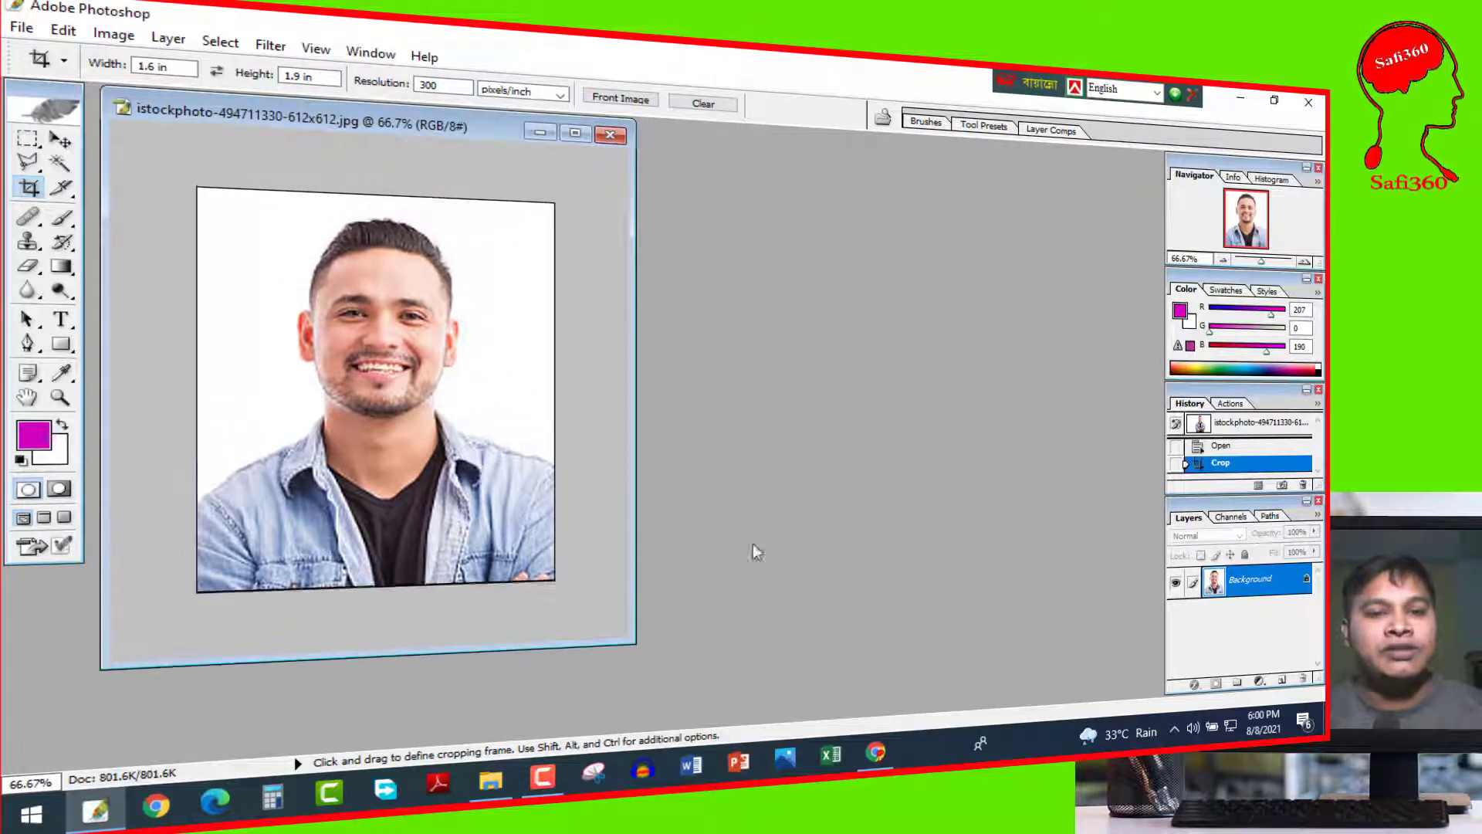
Create a white A4 document (210 × 297 mm, 300 ppi) and place its window beside the photo.
{"action": "key", "text": "ctrl+n"}
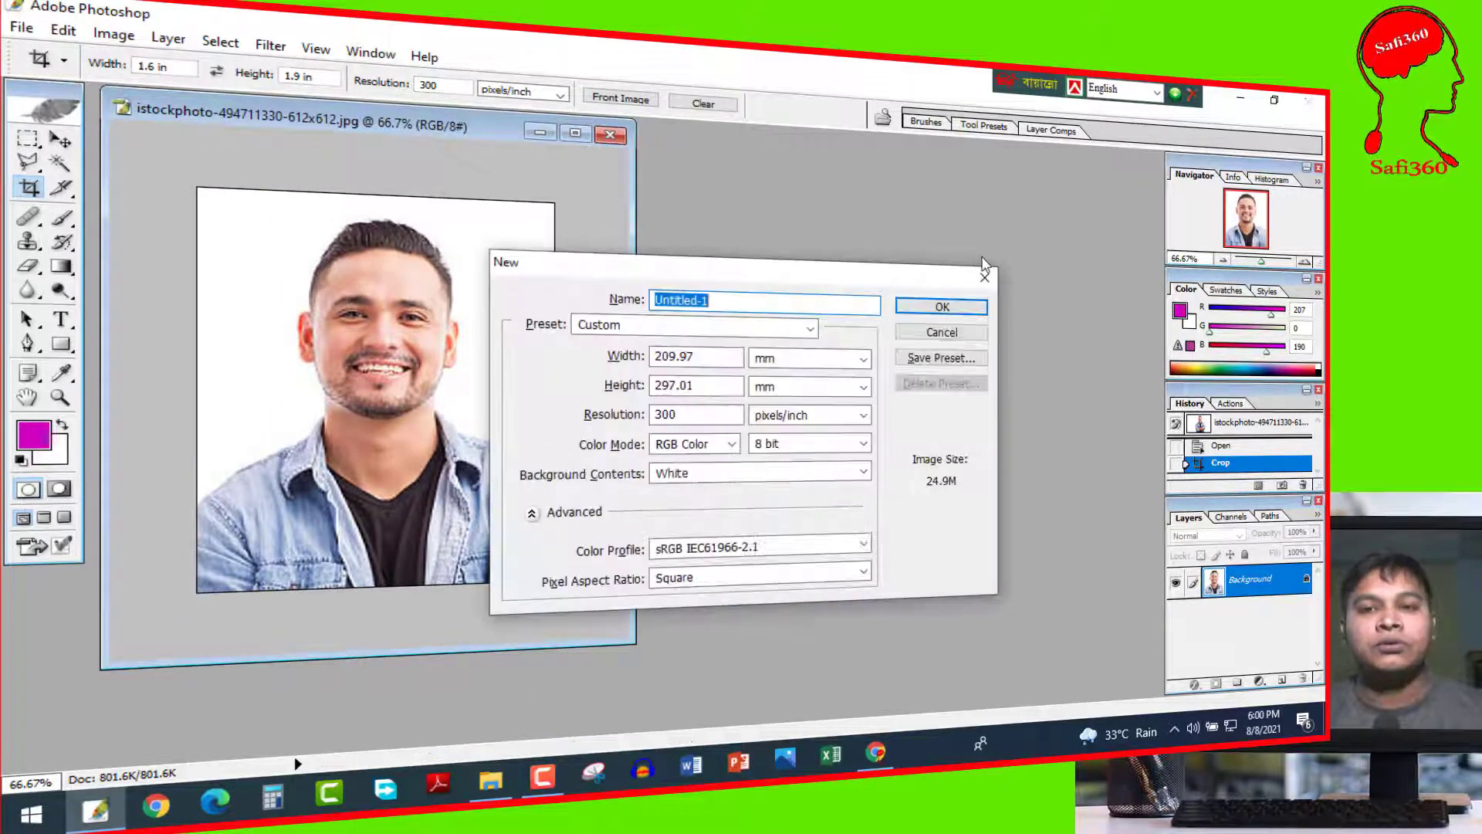
{"action": "key", "text": "Escape"}
{"action": "left_click", "coordinate": [23, 28]}
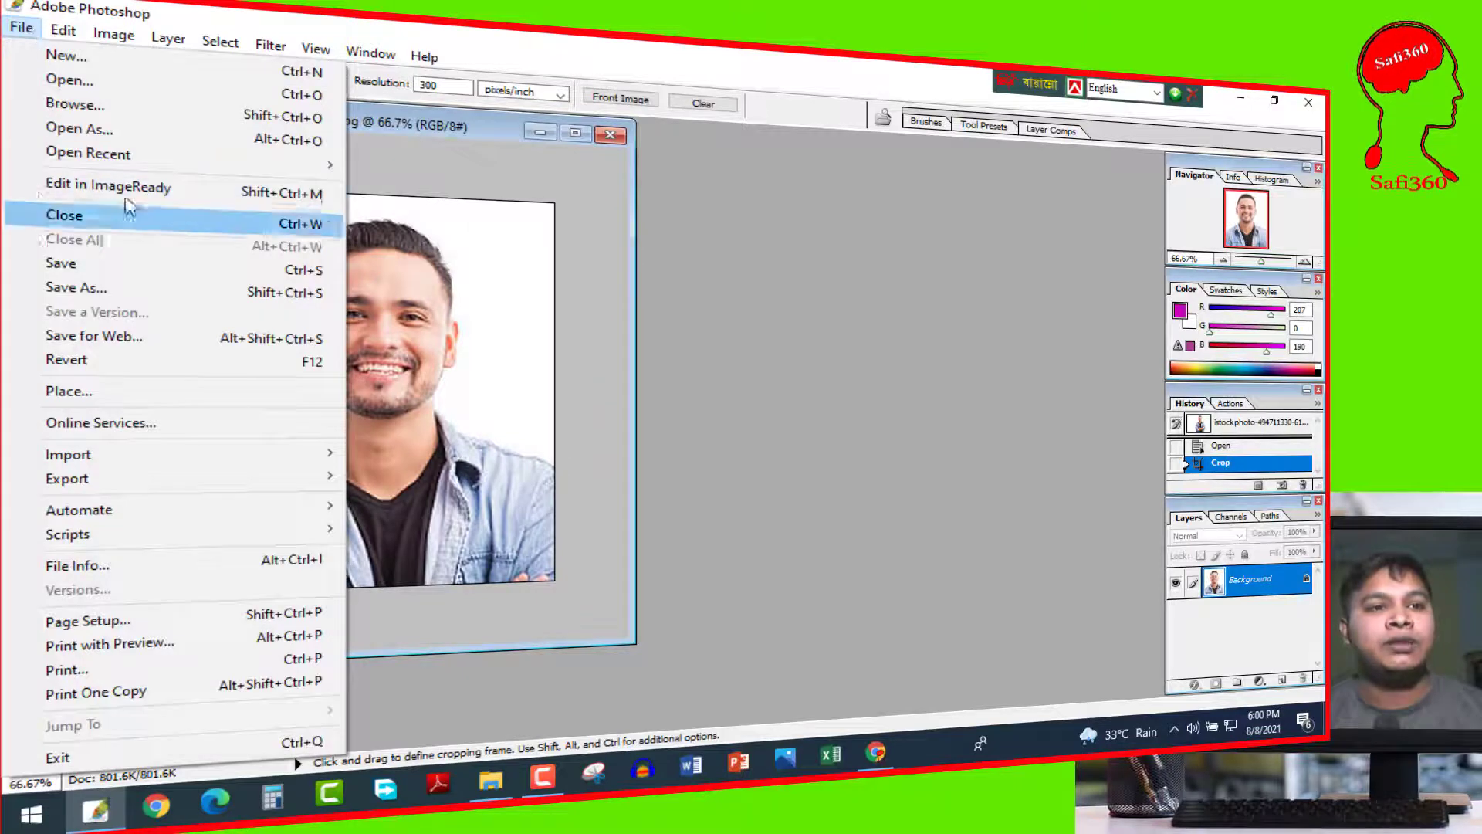
{"action": "left_click", "coordinate": [68, 58]}
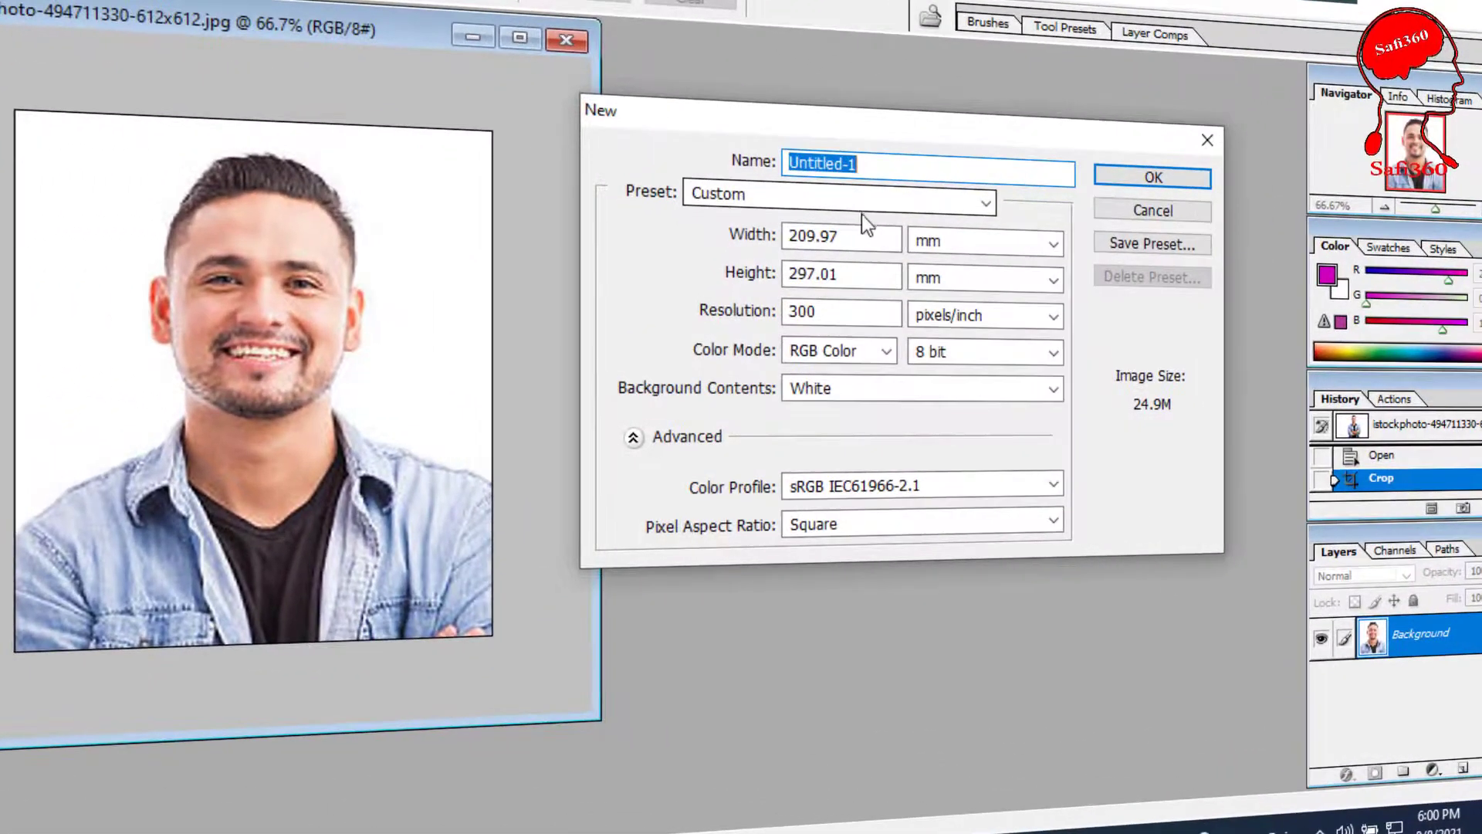
{"action": "left_click", "coordinate": [862, 212]}
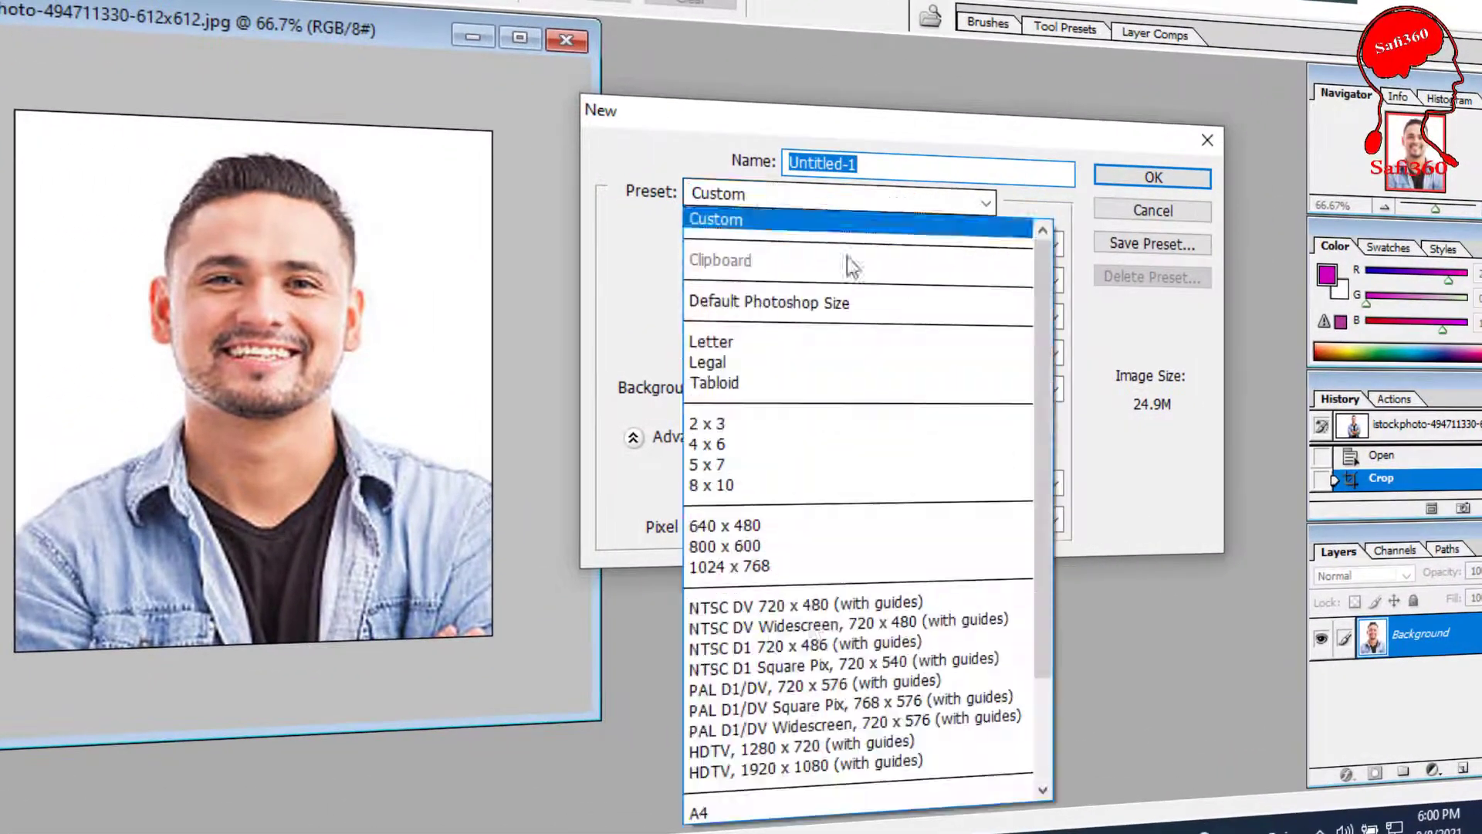
{"action": "left_click", "coordinate": [718, 815]}
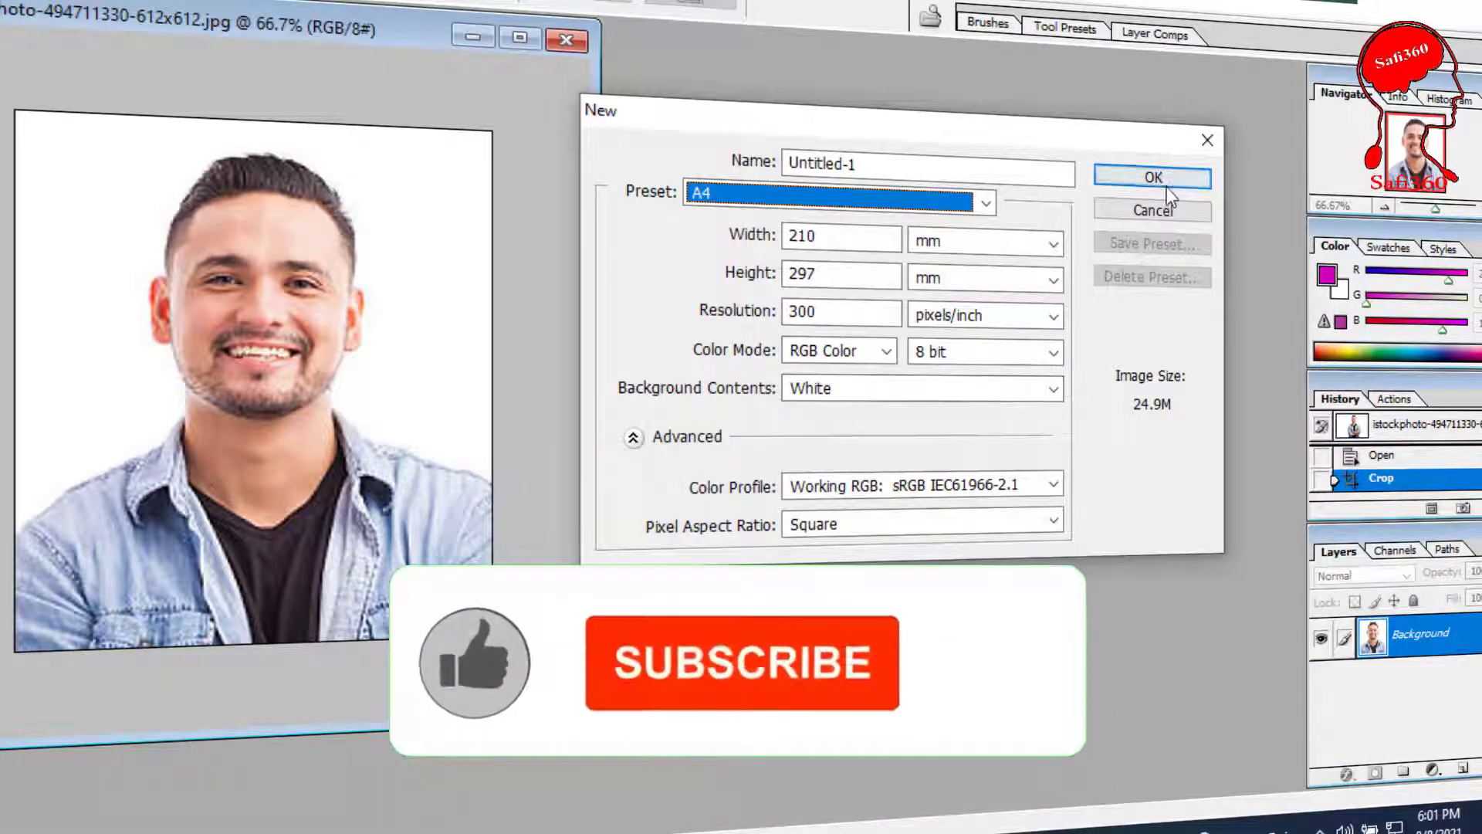
{"action": "left_click", "coordinate": [1162, 180]}
{"action": "left_click_drag", "start_coordinate": [158, 47], "coordinate": [903, 202]}
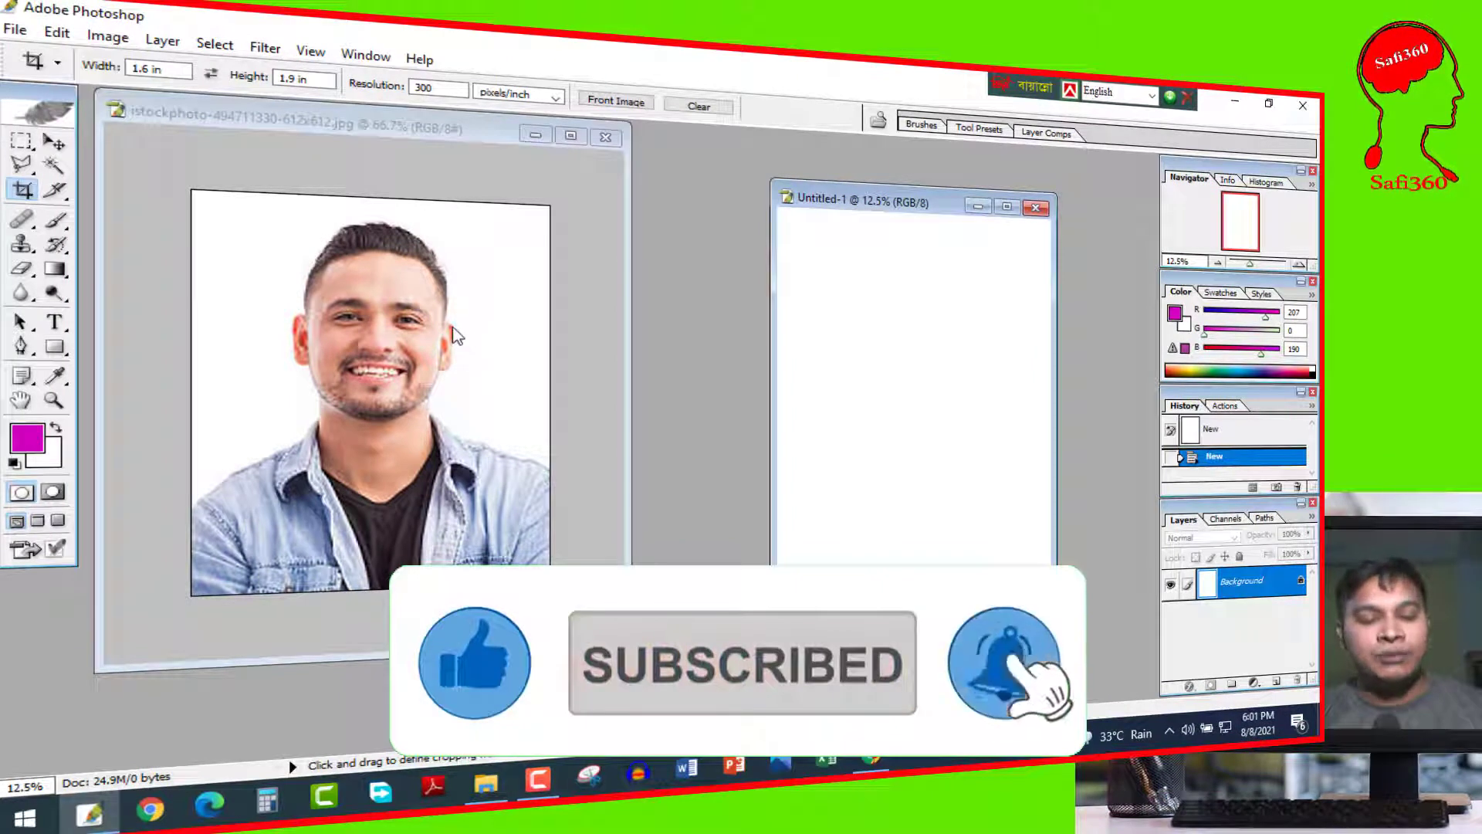
Copy the portrait onto the A4 page with the Move tool and nudge it up and left.
{"action": "key", "text": "v"}
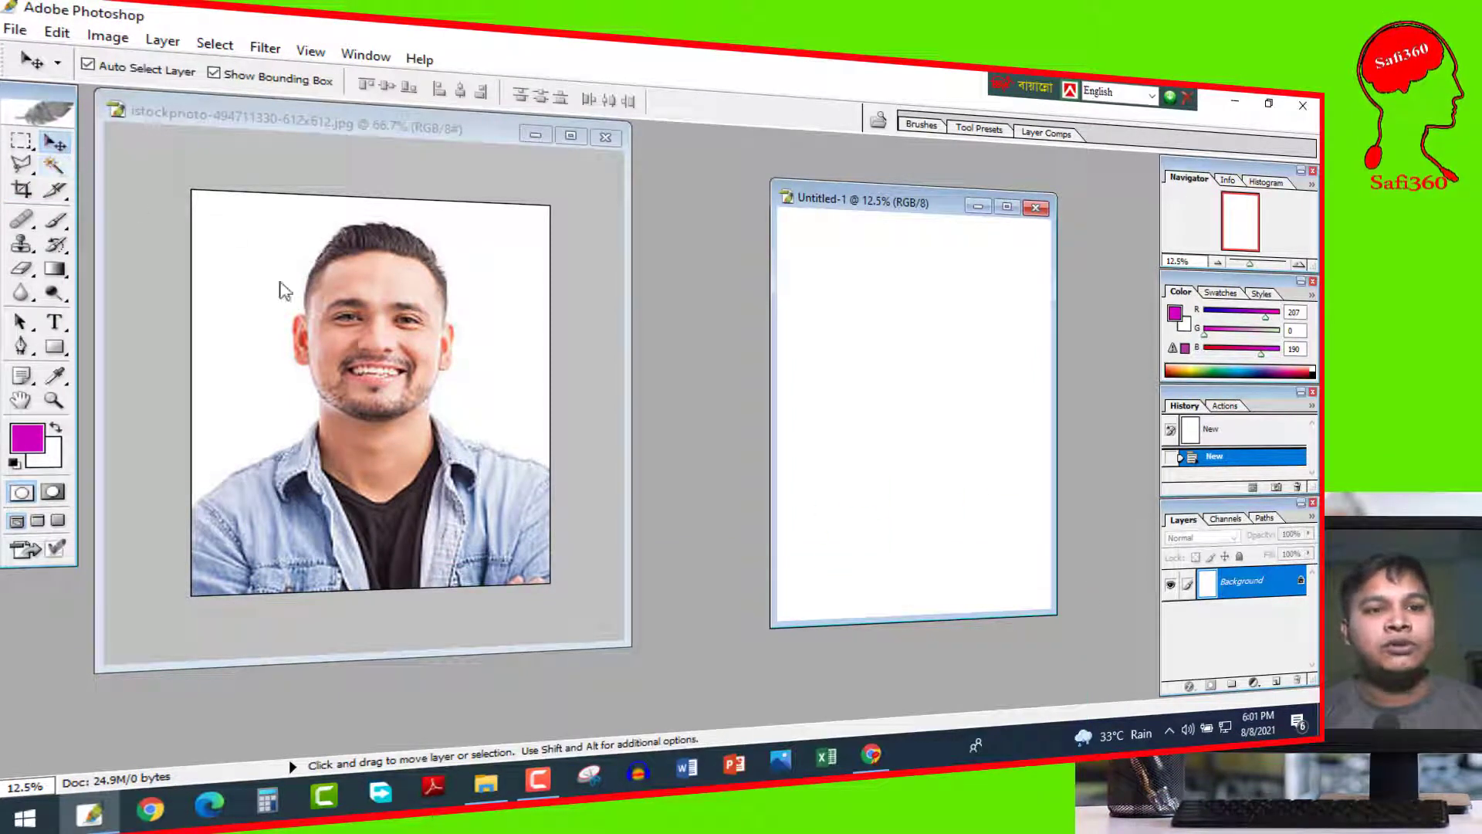
{"action": "left_click", "coordinate": [383, 369]}
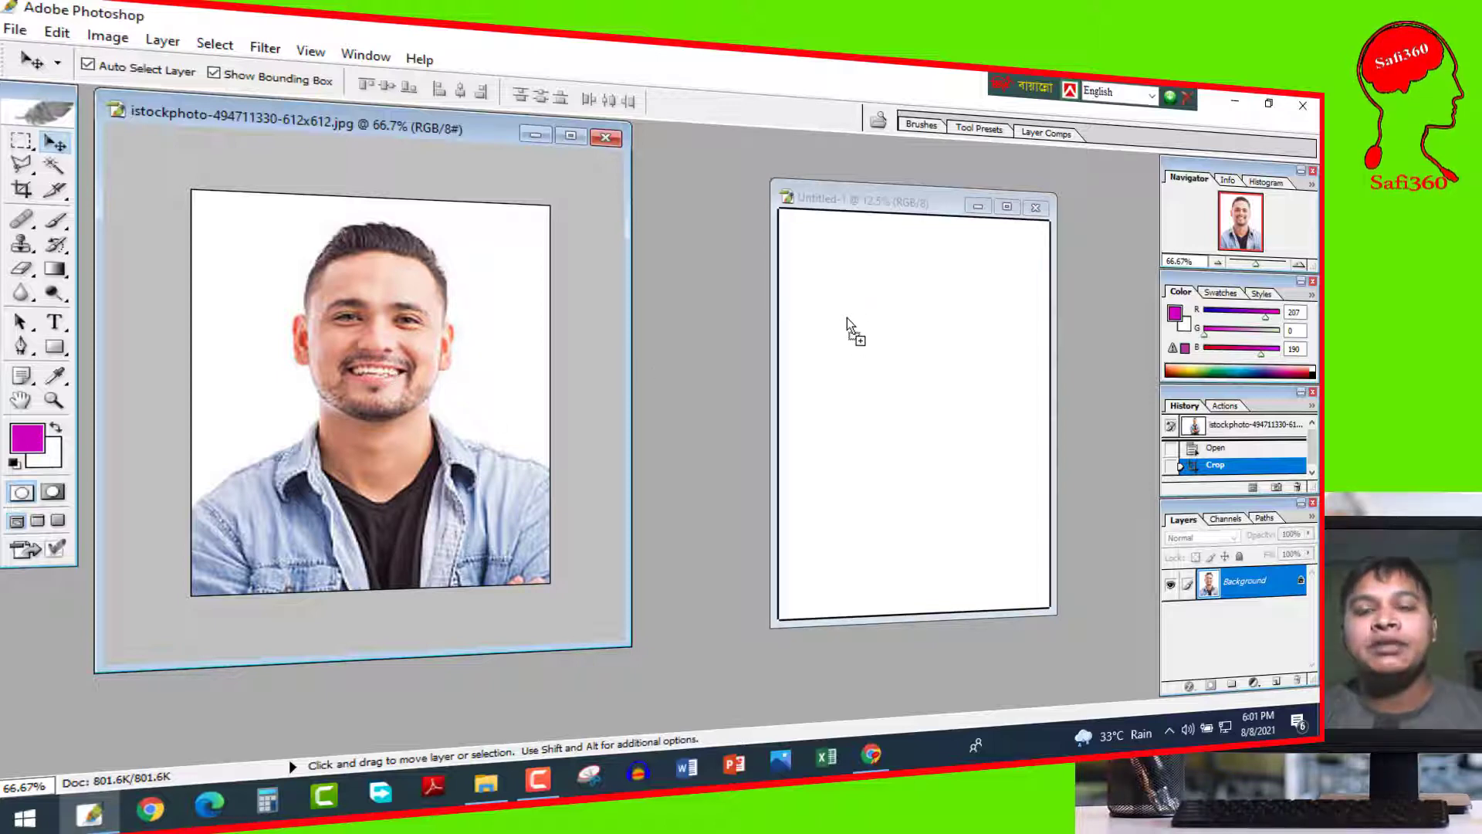
{"action": "mouse_move", "coordinate": [697, 372]}
{"action": "left_mouse_down"}
{"action": "mouse_move", "coordinate": [845, 306]}
{"action": "mouse_move", "coordinate": [840, 290]}
{"action": "left_mouse_up"}
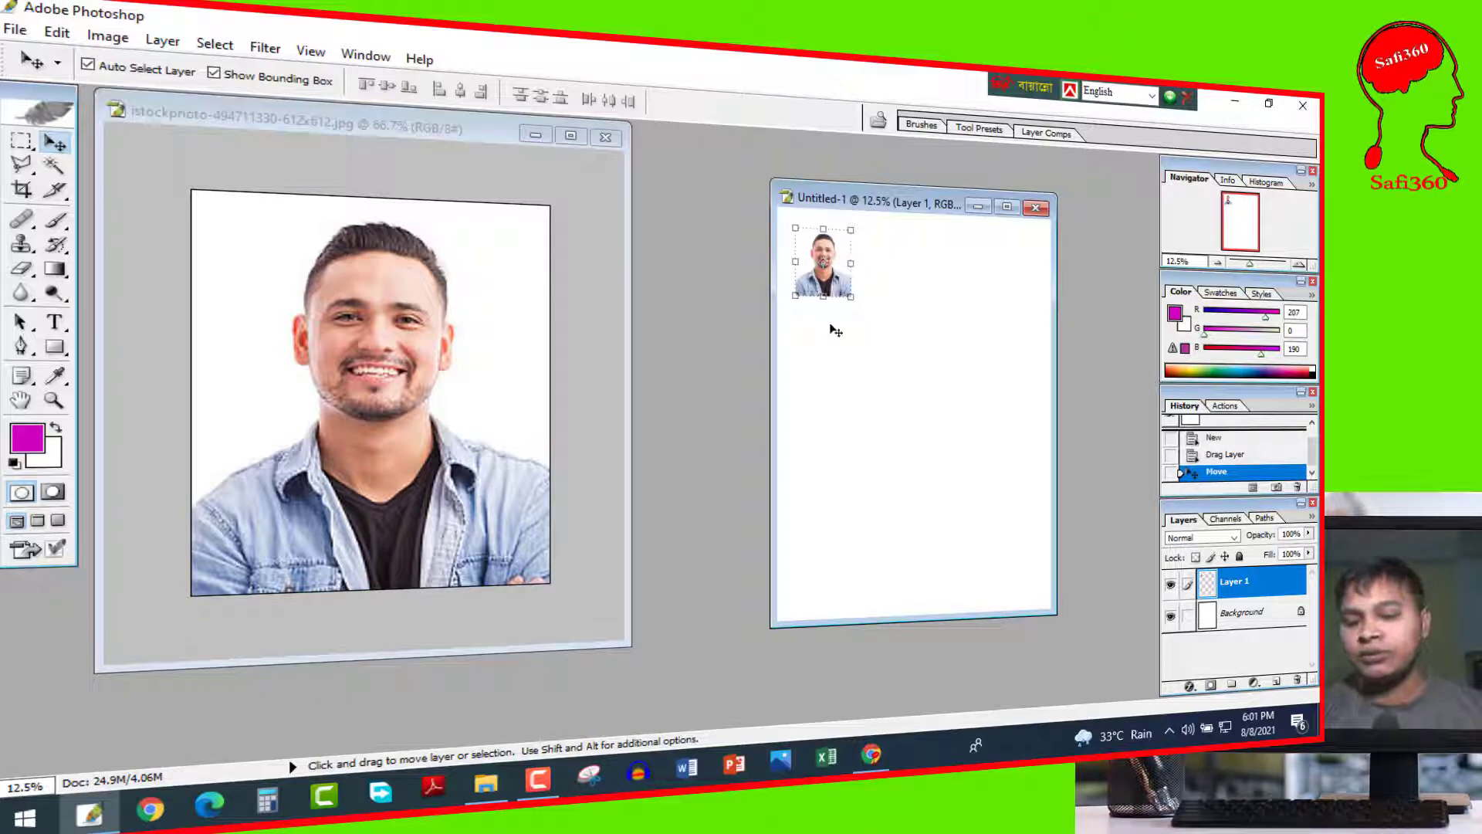
{"action": "key", "text": "shift+Up"}
{"action": "key", "text": "shift+Up"}
{"action": "key", "text": "shift+Up"}
{"action": "key", "text": "shift+Up"}
{"action": "key", "text": "shift+Up"}
{"action": "key", "text": "shift+Up"}
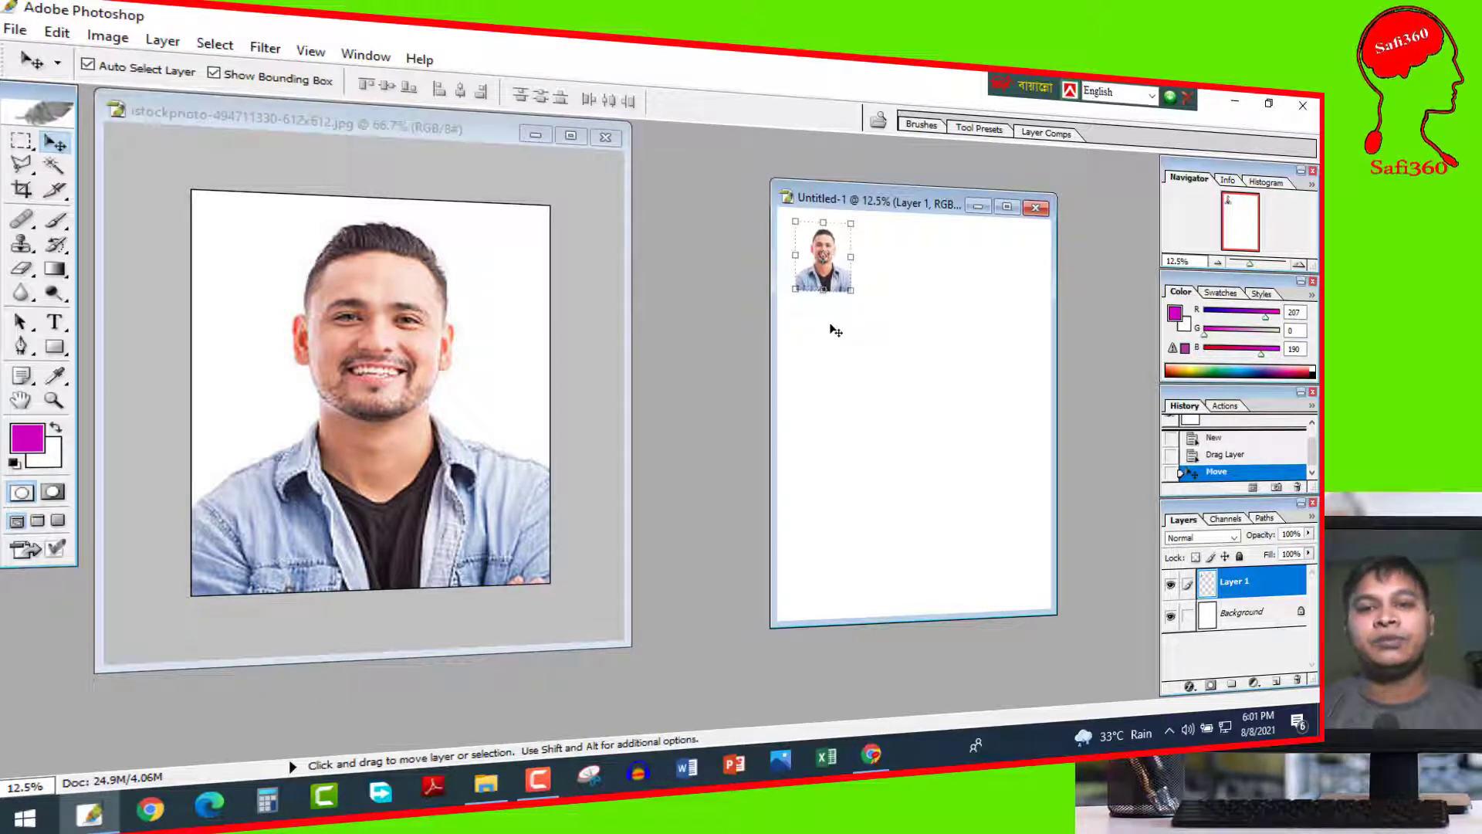
{"action": "key", "text": "shift+Up"}
{"action": "key", "text": "shift+Up"}
{"action": "key", "text": "shift+Left"}
{"action": "key", "text": "shift+Left"}
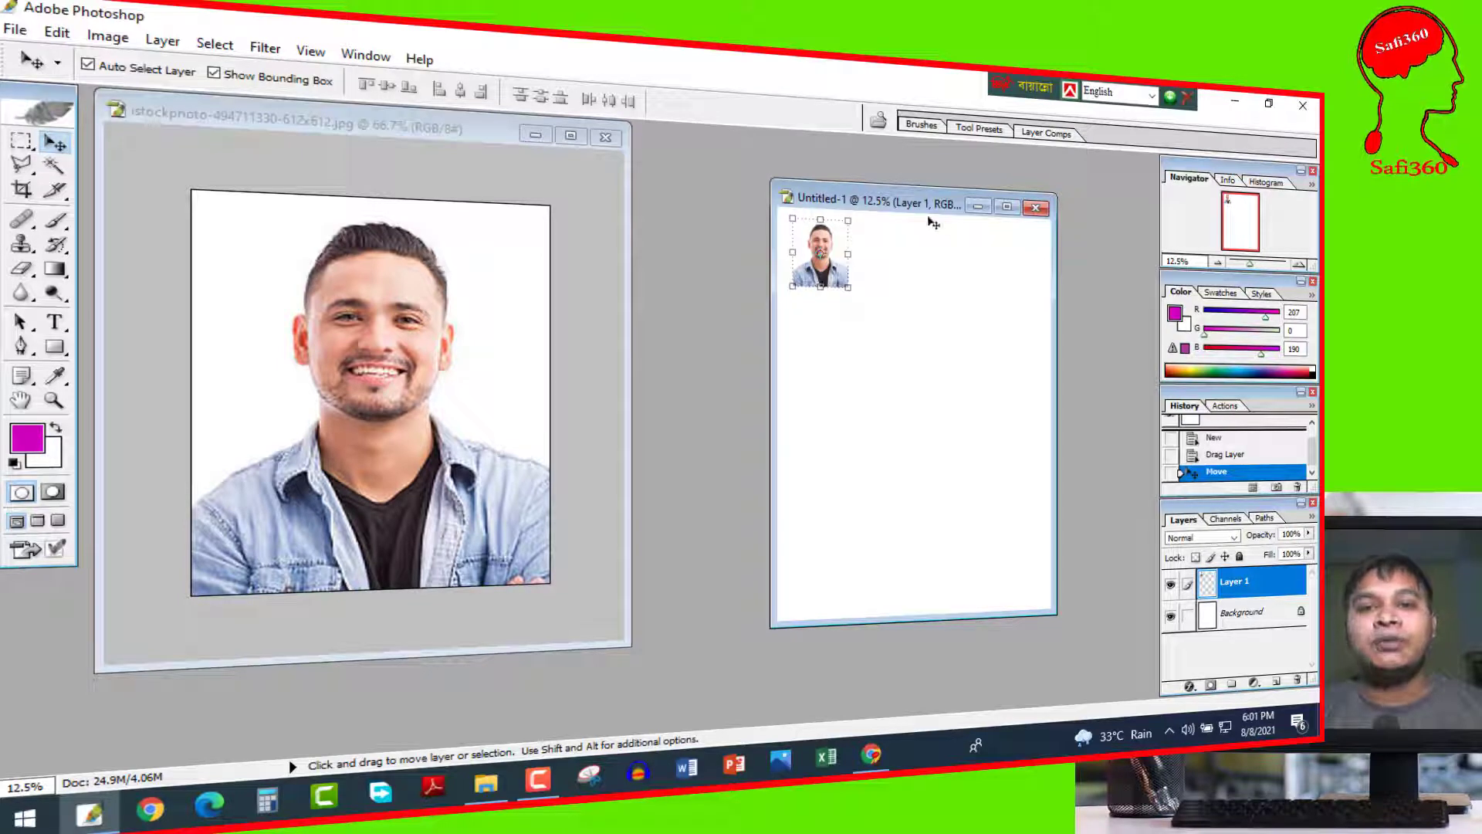
Maximize the A4 page, zoom in on the portrait, and move it toward the page centre.
{"action": "left_click", "coordinate": [1007, 206]}
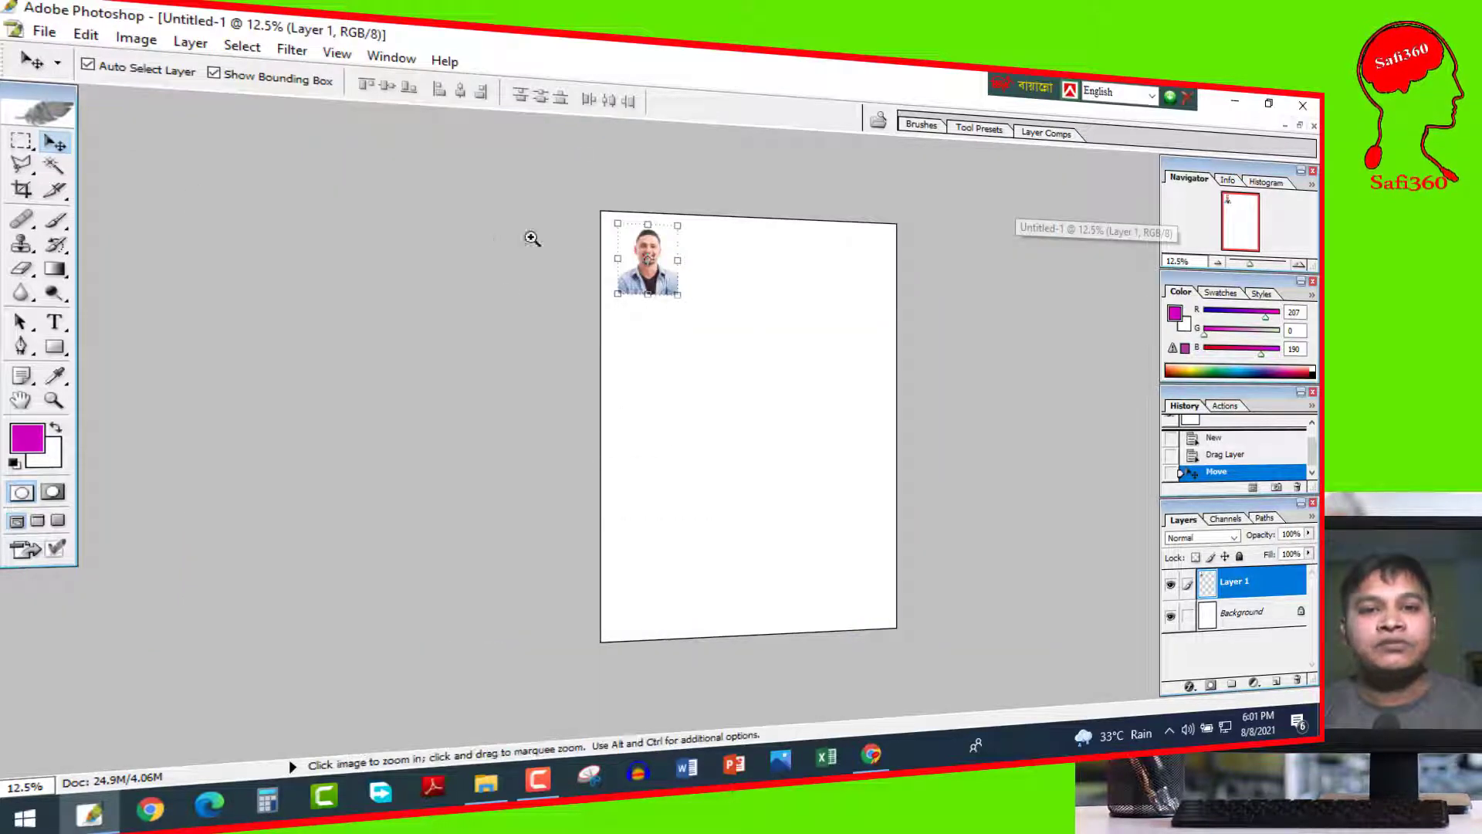
{"action": "left_click", "coordinate": [532, 238]}
{"action": "left_click", "coordinate": [563, 226]}
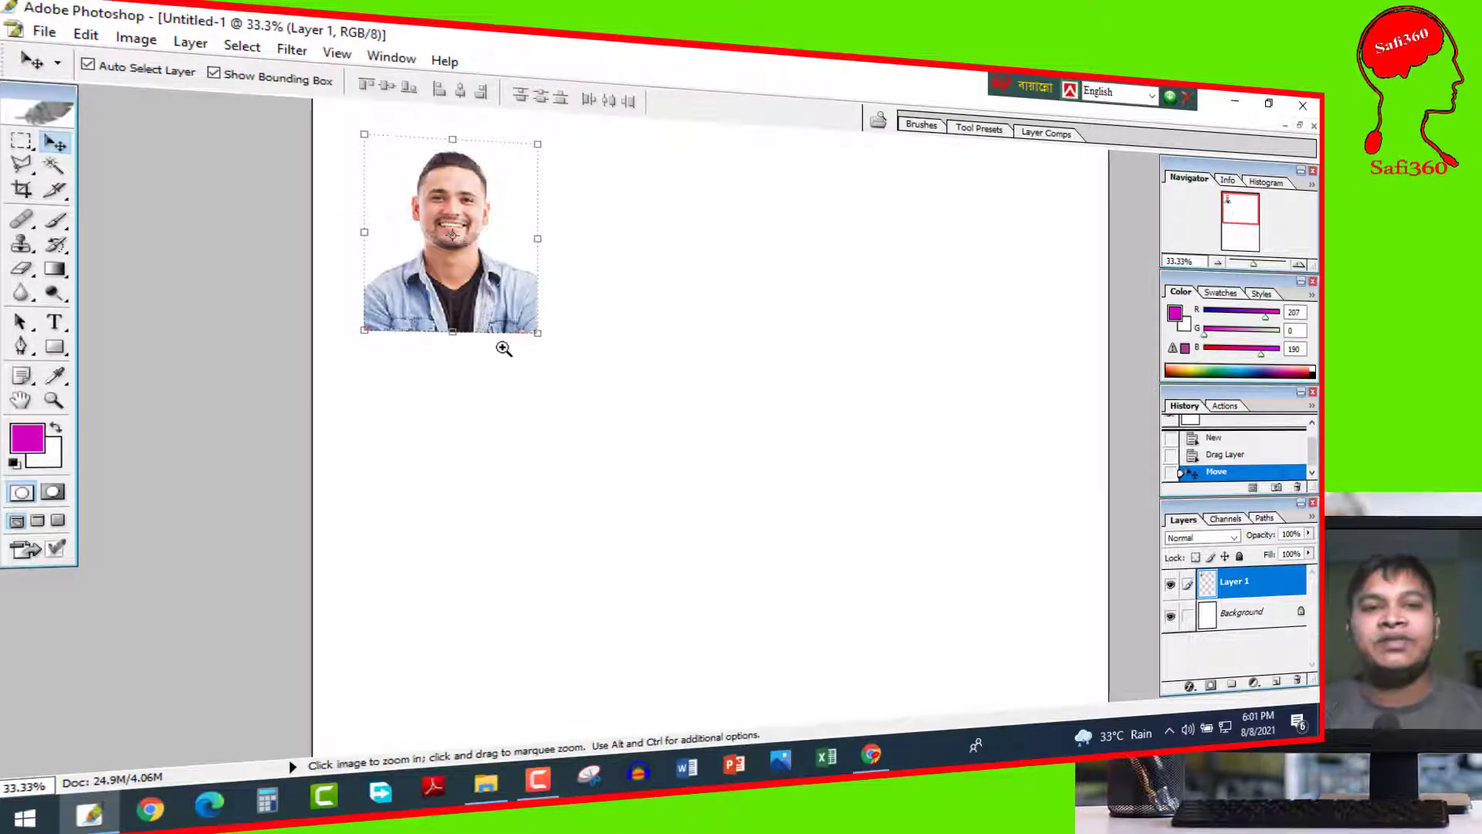
{"action": "left_click", "coordinate": [394, 195]}
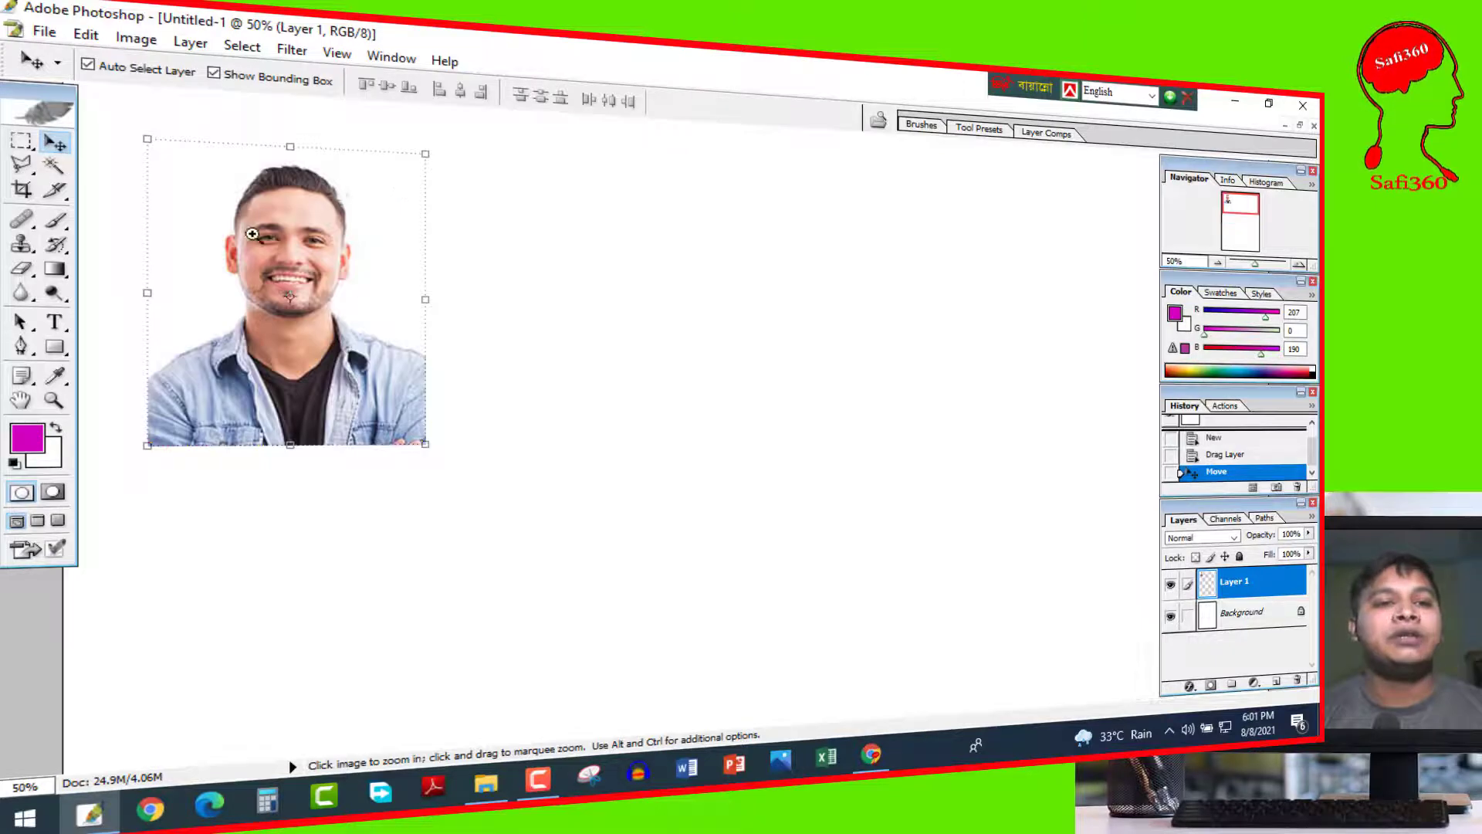
{"action": "left_click", "coordinate": [372, 266]}
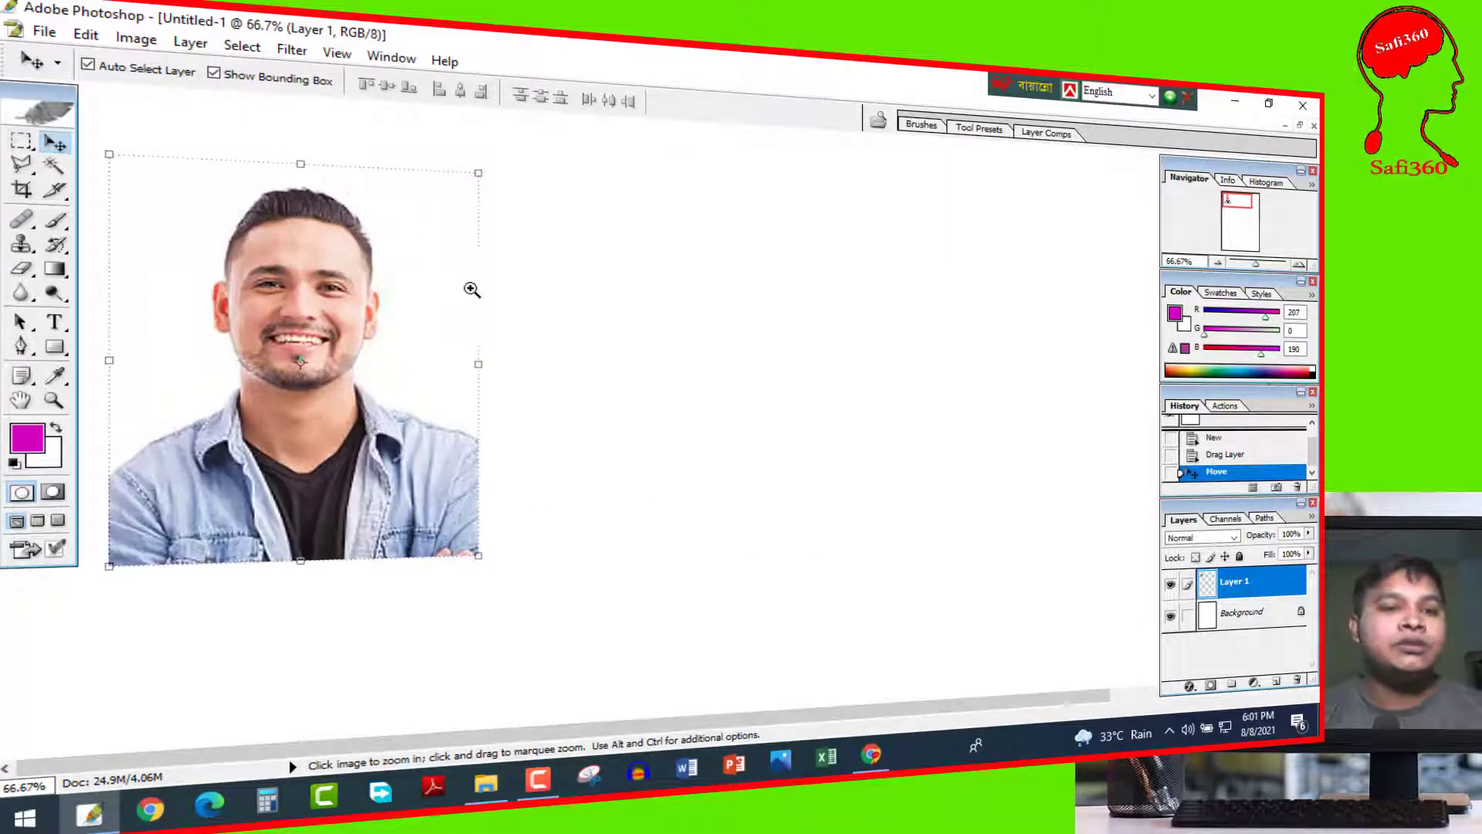
{"action": "key", "text": "v"}
{"action": "left_click", "coordinate": [545, 298]}
{"action": "left_click_drag", "start_coordinate": [390, 324], "coordinate": [665, 331]}
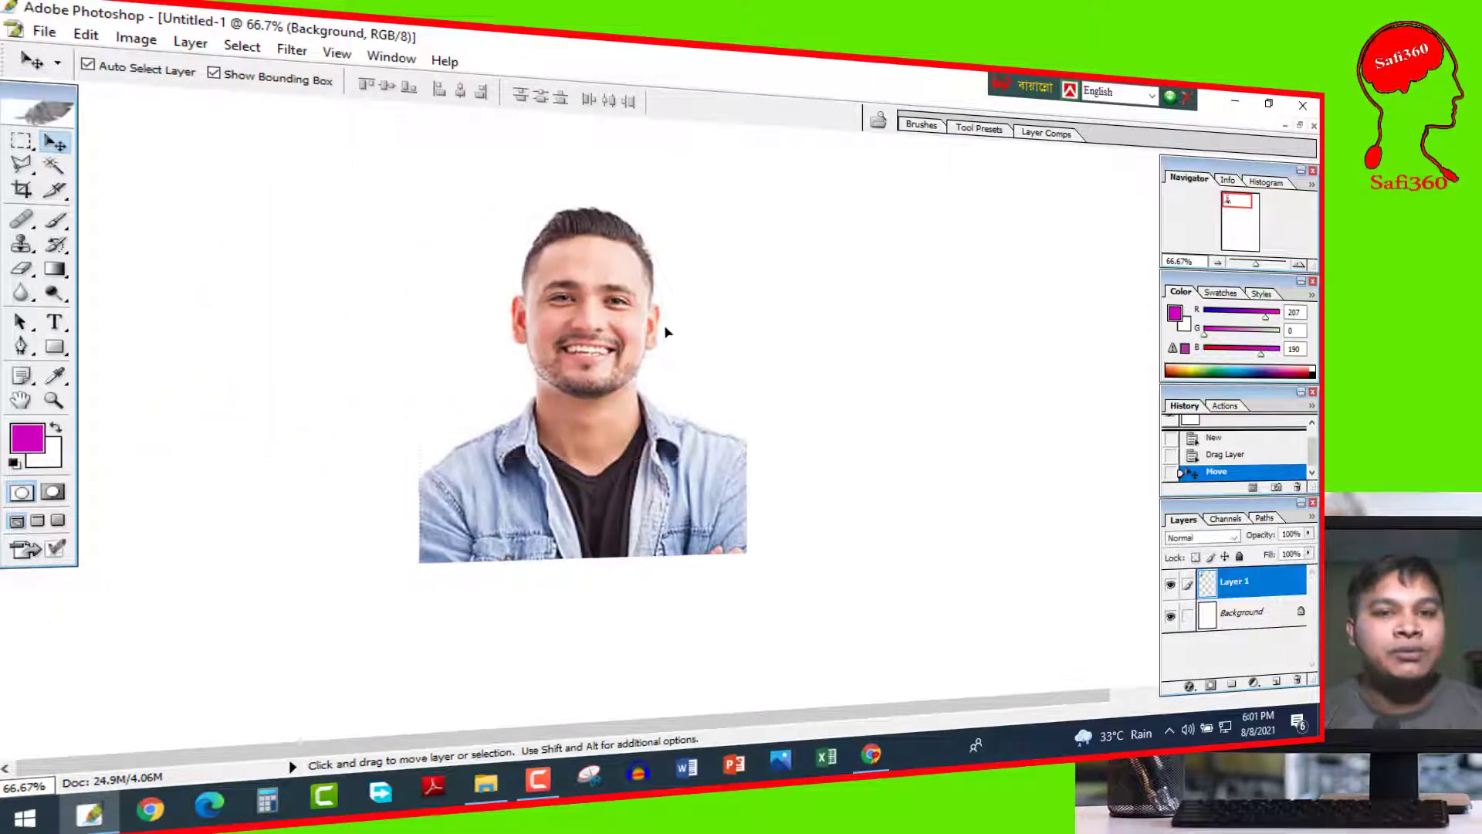
{"action": "key", "text": "ctrl+minus"}
{"action": "key", "text": "ctrl+minus"}
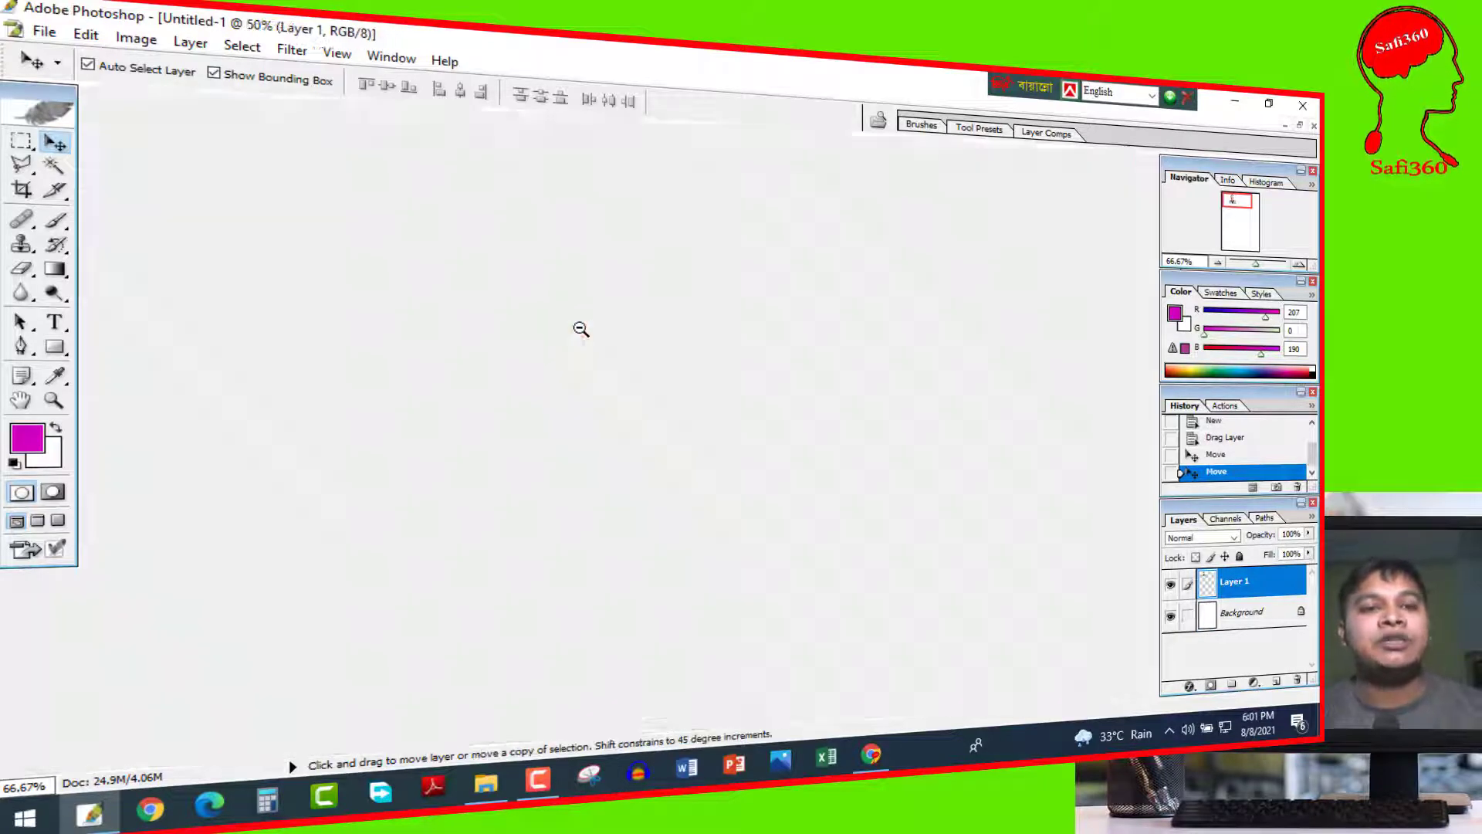
Shift the portrait toward the top-left and place another copy beside it in the row.
{"action": "mouse_move", "coordinate": [589, 311]}
{"action": "left_mouse_down"}
{"action": "mouse_move", "coordinate": [485, 299]}
{"action": "mouse_move", "coordinate": [665, 306]}
{"action": "left_mouse_up"}
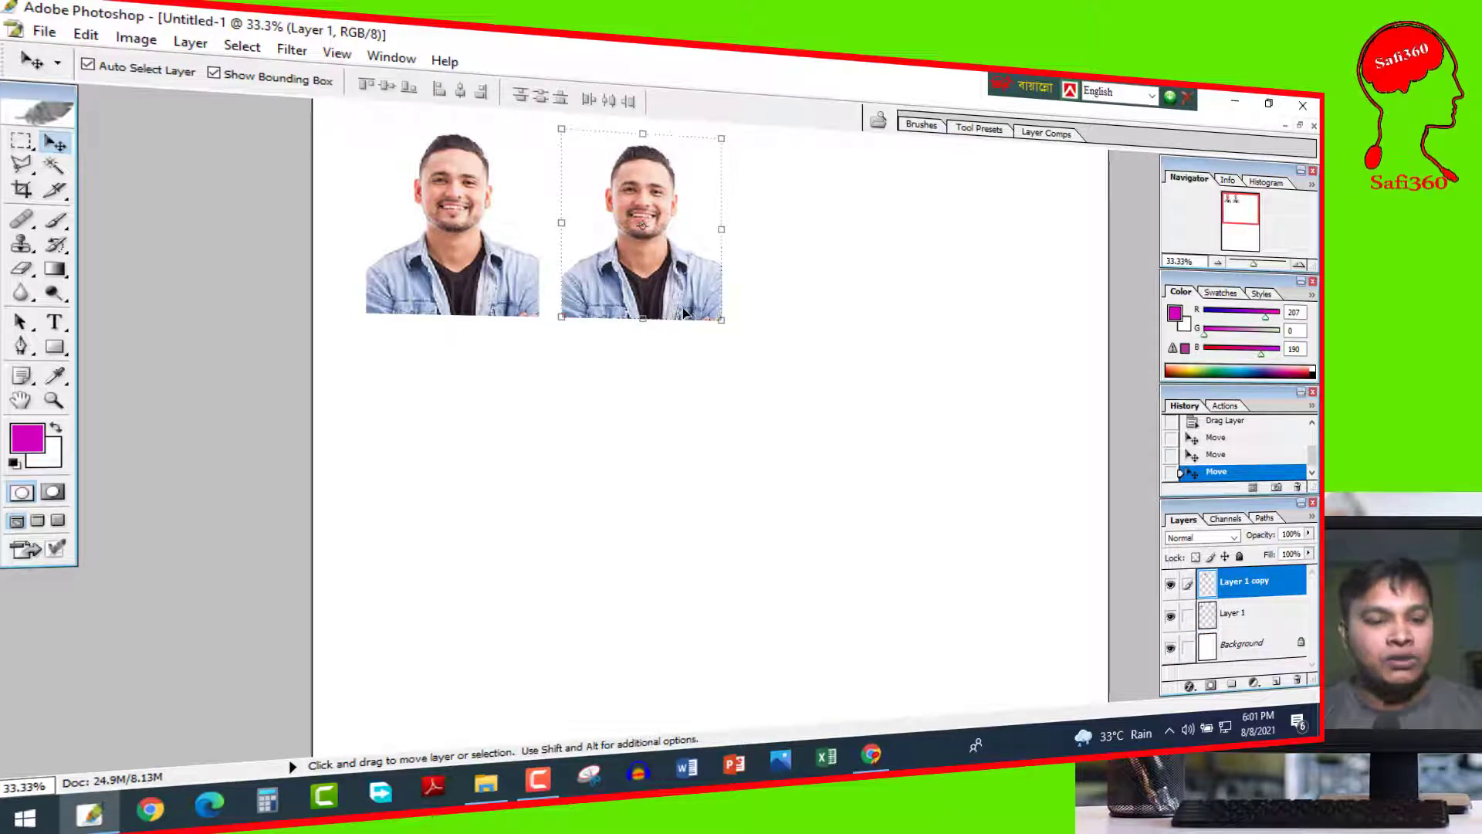
{"action": "mouse_move", "coordinate": [686, 312]}
{"action": "left_mouse_down"}
{"action": "mouse_move", "coordinate": [877, 323]}
{"action": "mouse_move", "coordinate": [857, 317]}
{"action": "mouse_move", "coordinate": [998, 307]}
{"action": "left_mouse_up"}
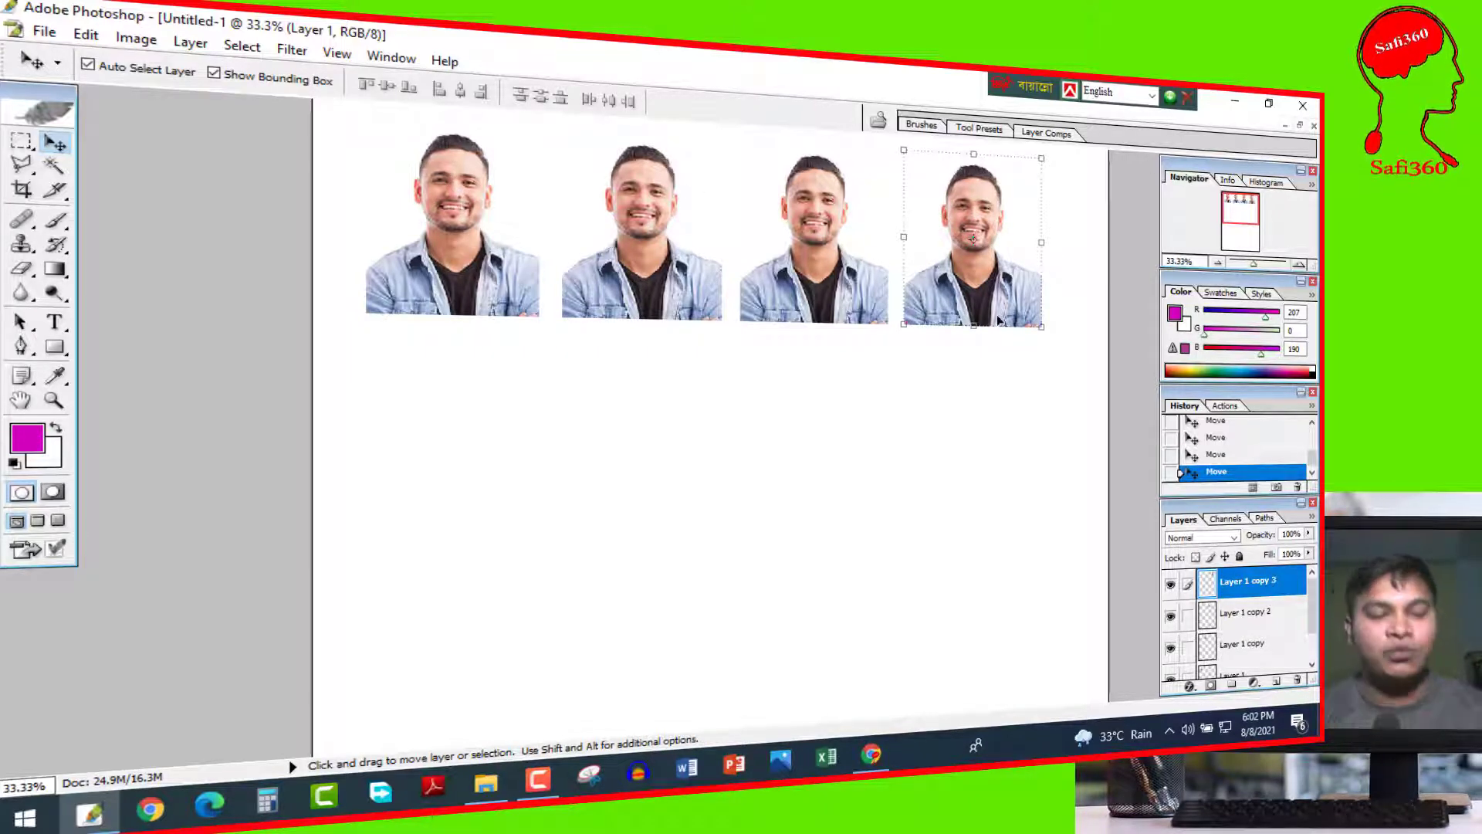
Float and enlarge the A4 window, then undo the copy placements back to the blank page.
{"action": "left_click", "coordinate": [1300, 127]}
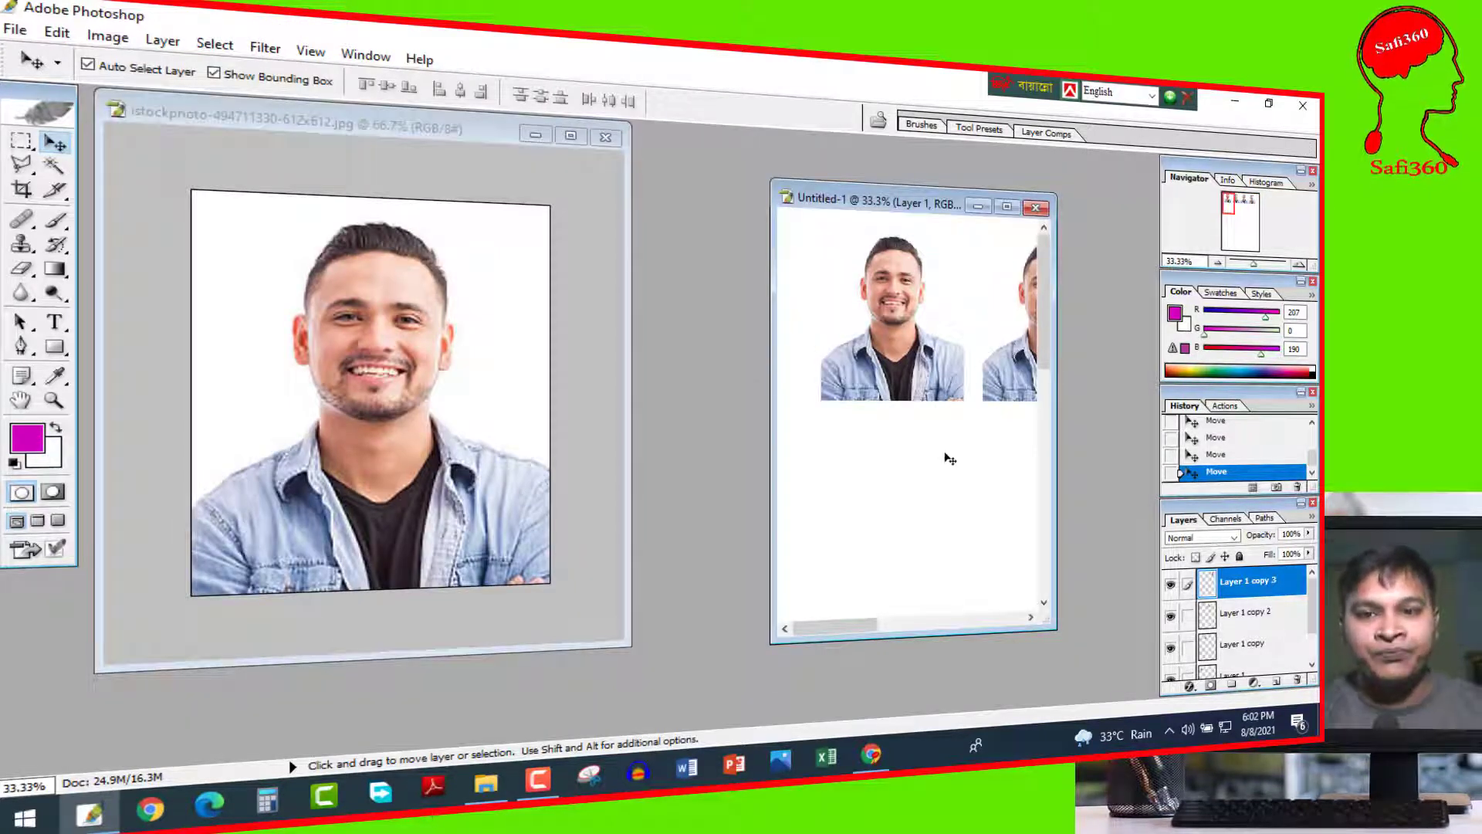
{"action": "left_click", "coordinate": [994, 512]}
{"action": "left_click_drag", "start_coordinate": [905, 210], "coordinate": [791, 159]}
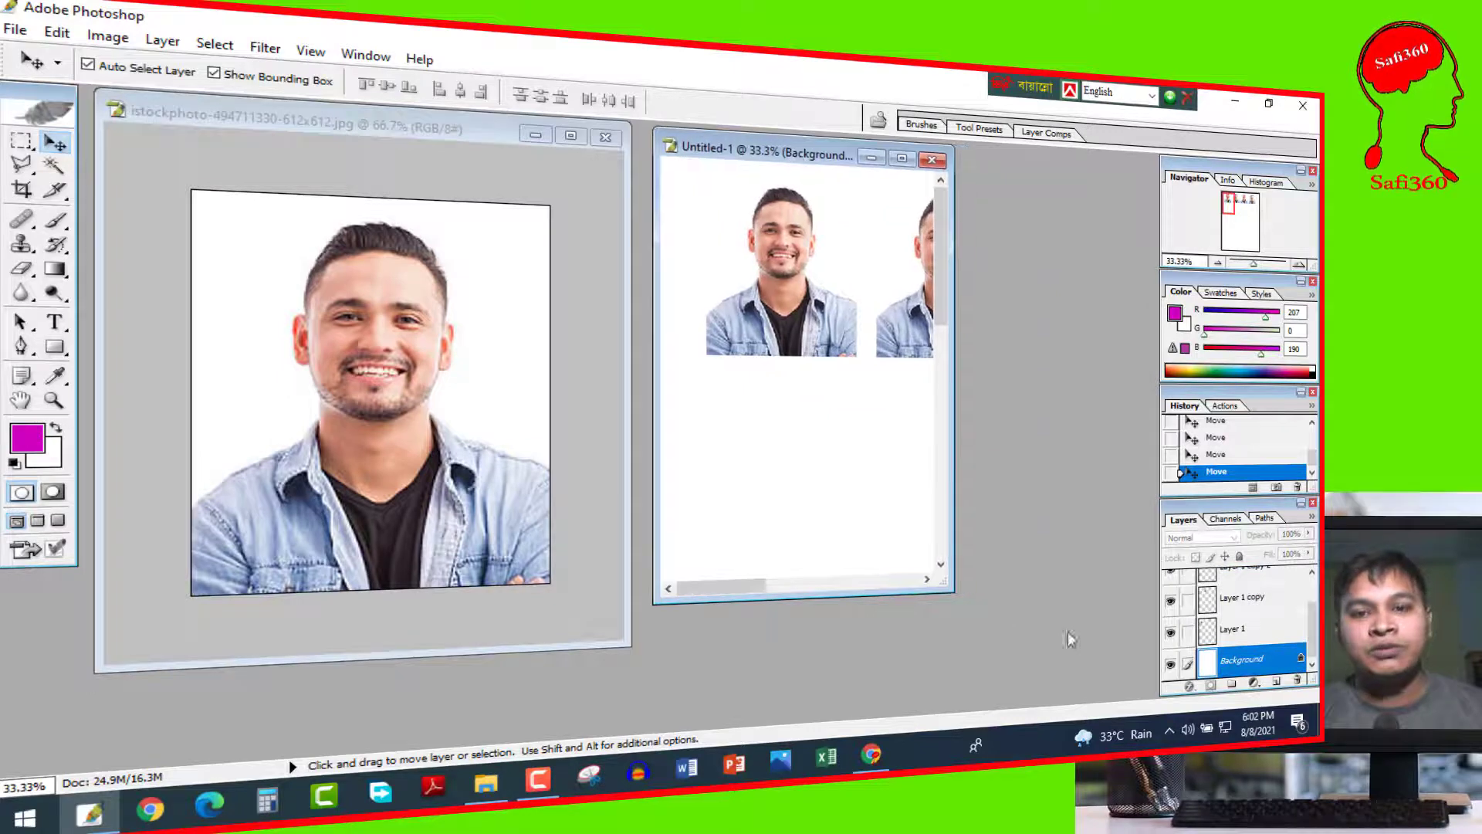
{"action": "left_click_drag", "start_coordinate": [955, 592], "coordinate": [1152, 722]}
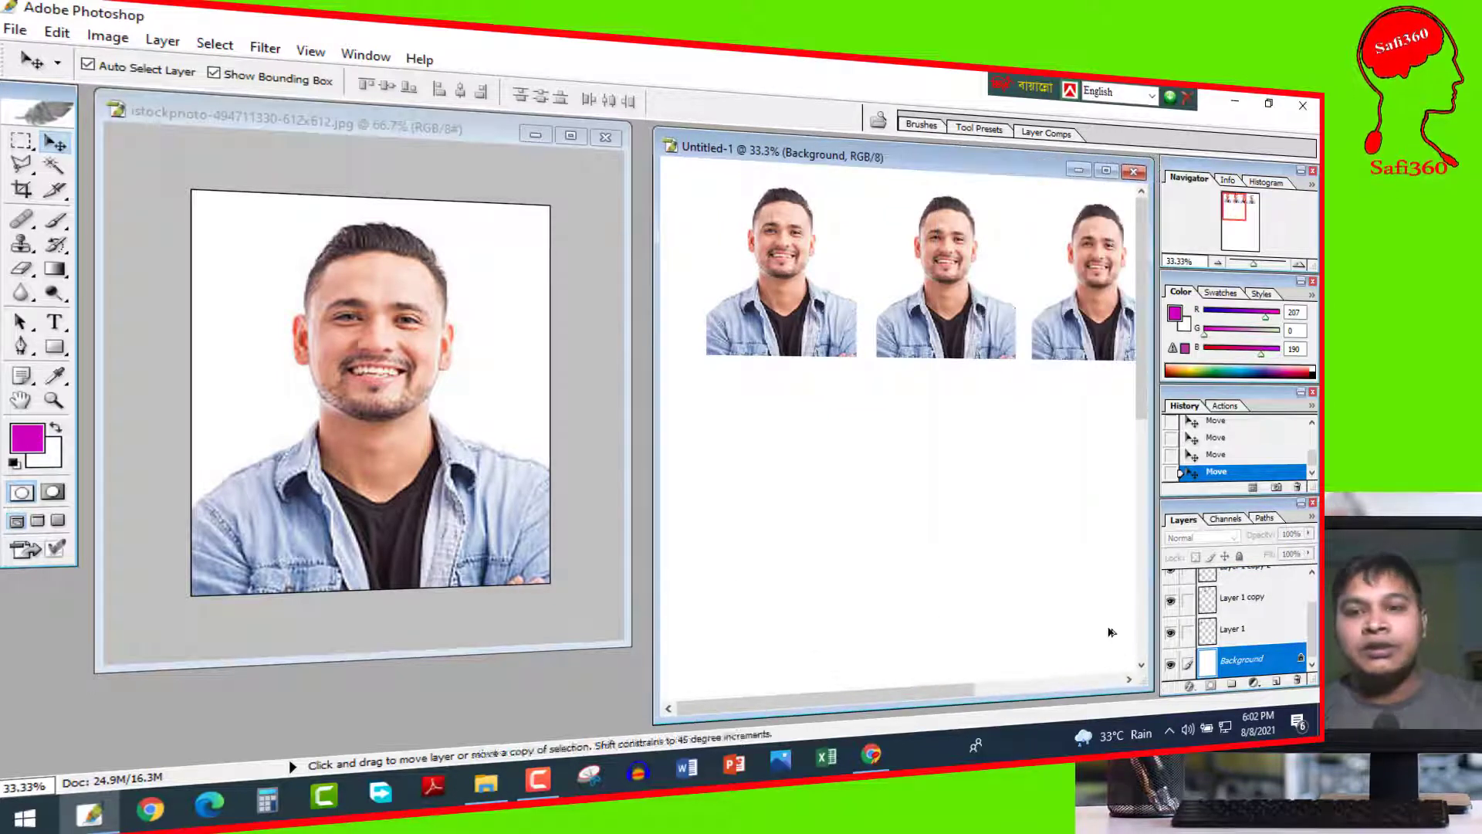
{"action": "key", "text": "ctrl+alt+z"}
{"action": "key", "text": "ctrl+alt+z"}
{"action": "key", "text": "ctrl+alt+z"}
{"action": "key", "text": "ctrl+alt+z"}
{"action": "key", "text": "ctrl+alt+z"}
{"action": "key", "text": "ctrl+alt+z"}
{"action": "key", "text": "ctrl+alt+z"}
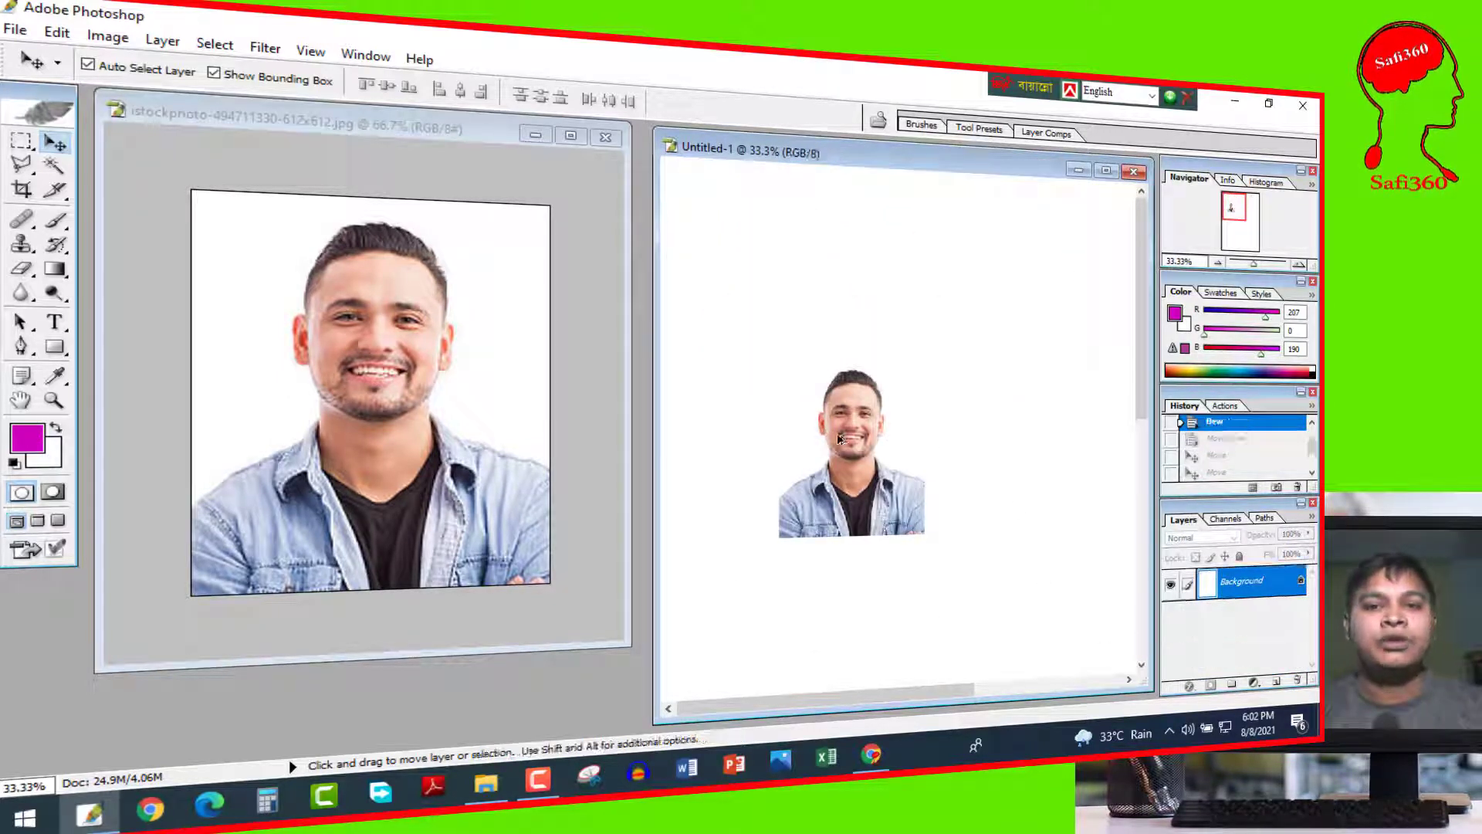
{"action": "key", "text": "ctrl+alt+z"}
Back on the portrait document, draw a rectangular marquee around the whole photo.
{"action": "left_click", "coordinate": [326, 338]}
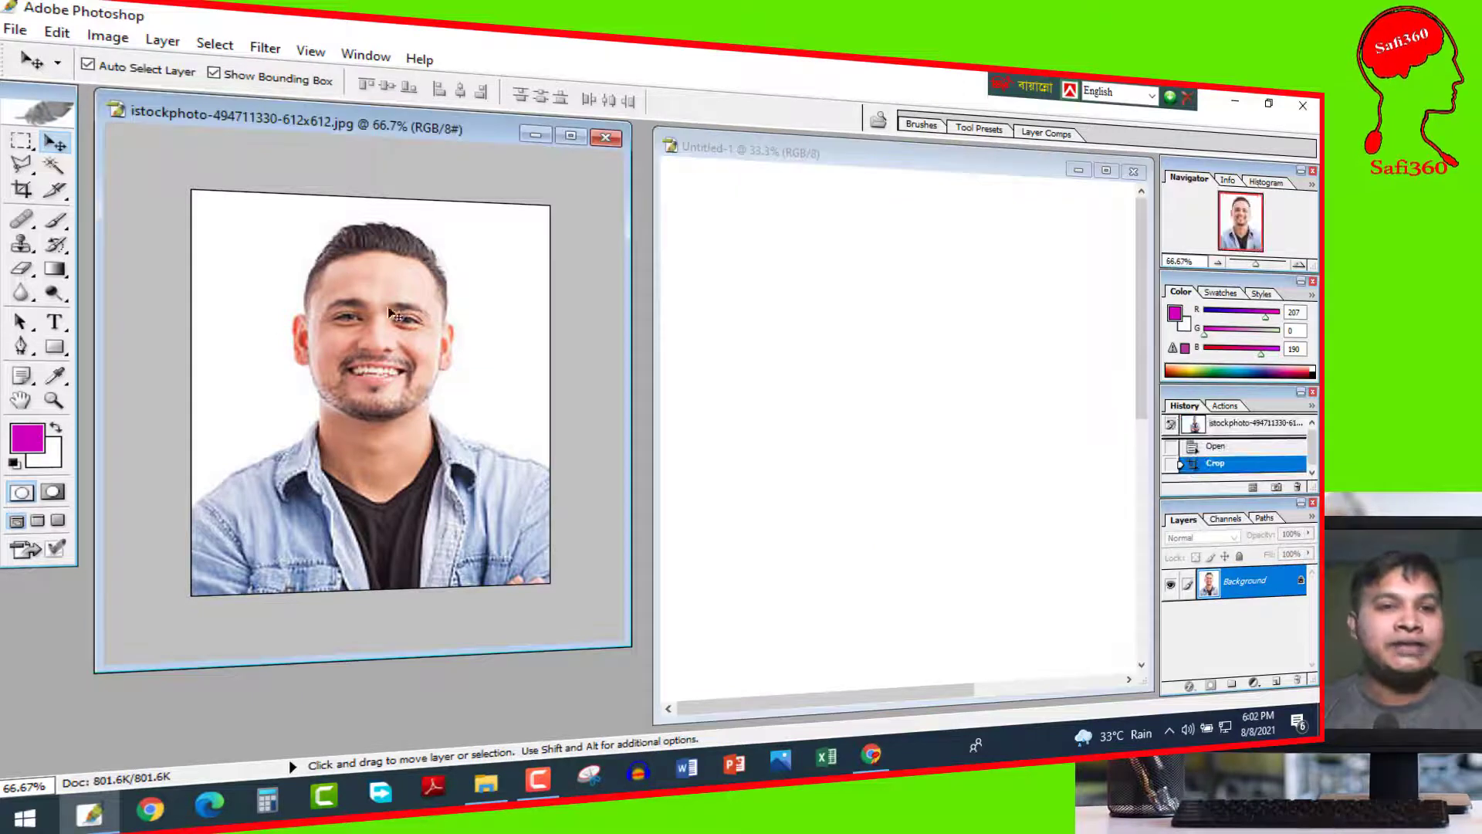
{"action": "key", "text": "ctrl+a"}
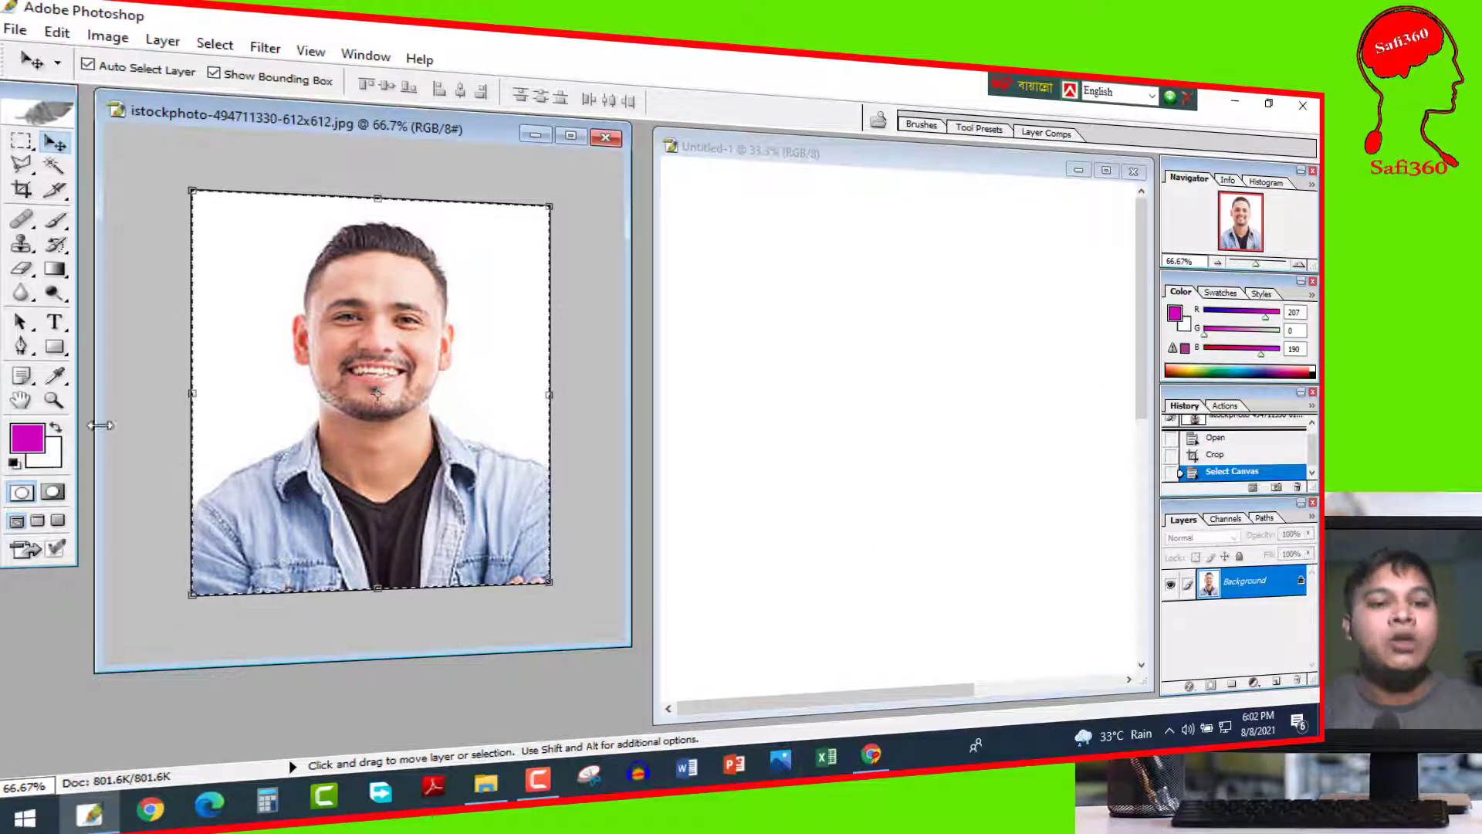
{"action": "key", "text": "ctrl+d"}
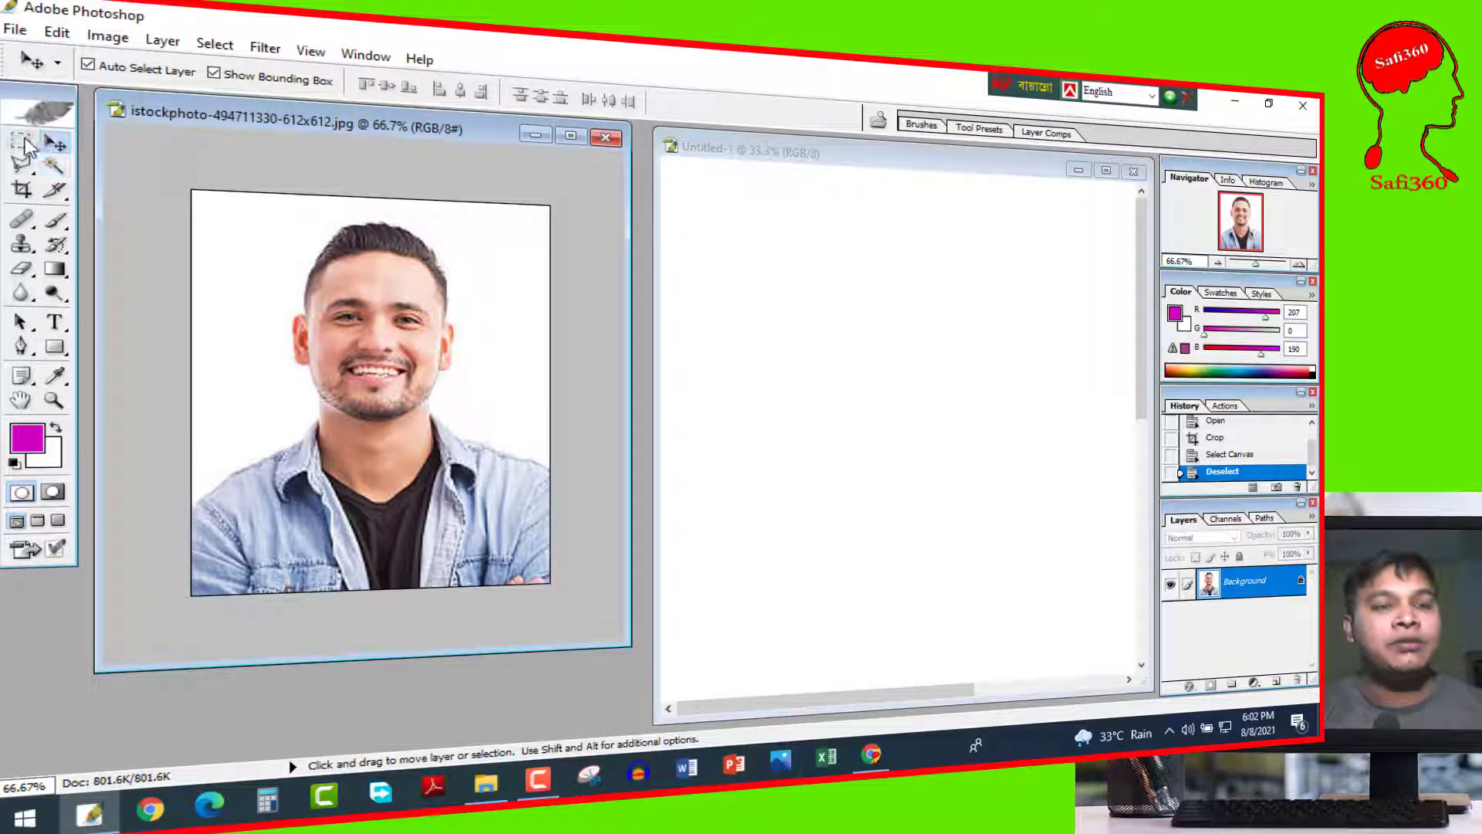
{"action": "left_click", "coordinate": [21, 144]}
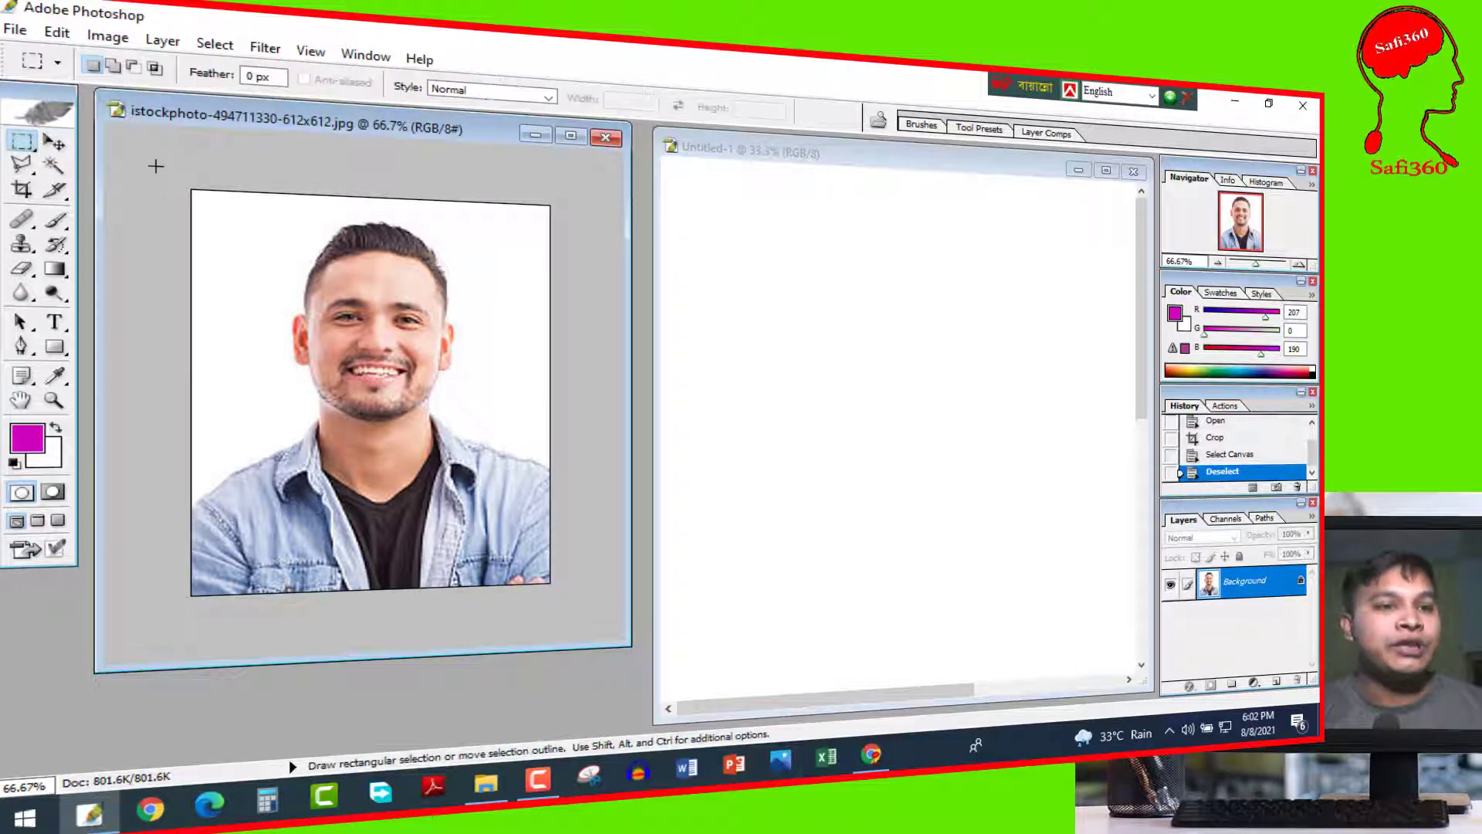
{"action": "left_click_drag", "start_coordinate": [554, 560], "coordinate": [579, 620]}
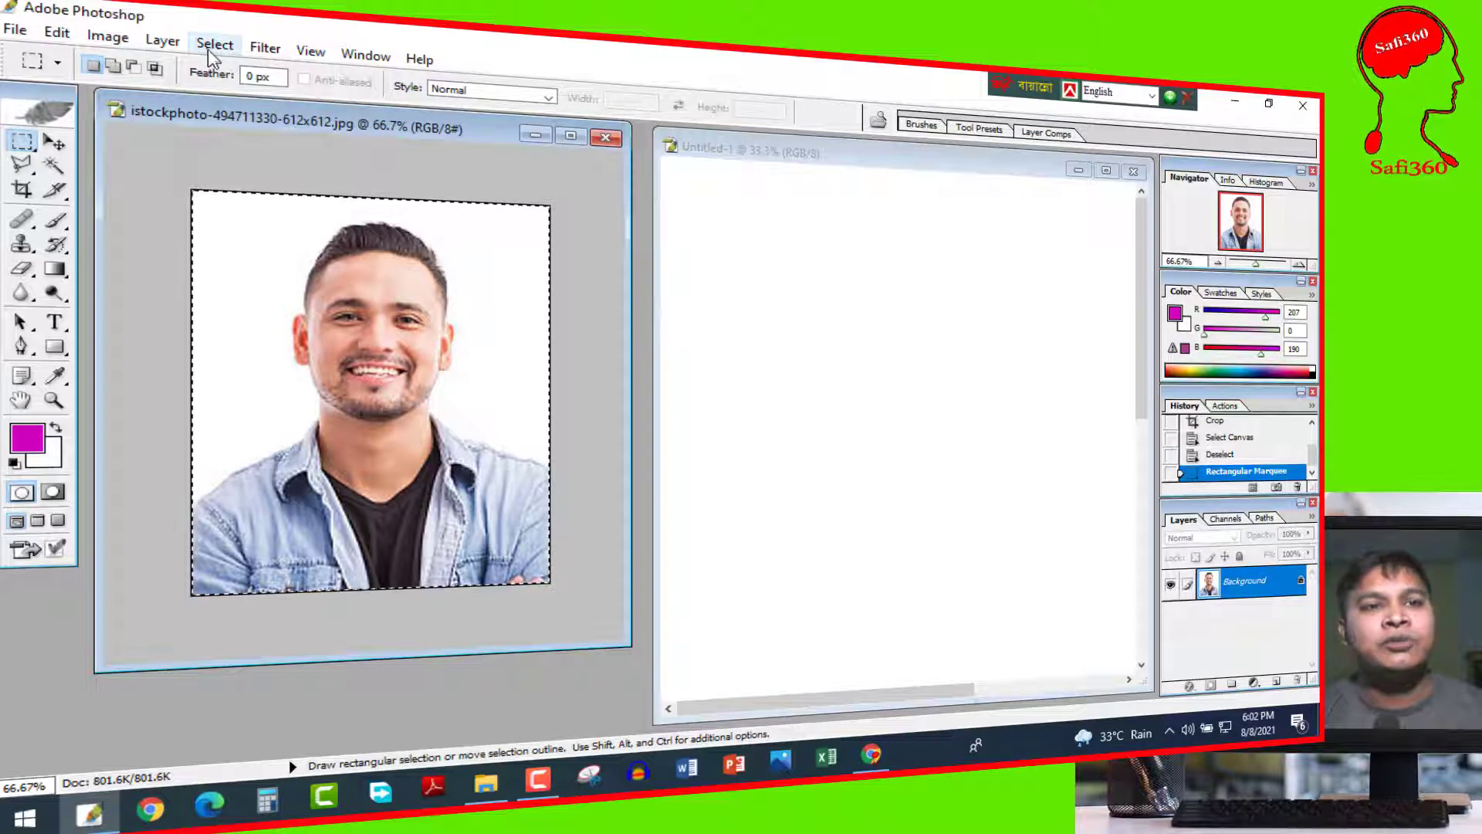
Turn the selection into a 2-pixel border with Select > Modify > Border.
{"action": "left_click", "coordinate": [216, 47]}
{"action": "mouse_move", "coordinate": [253, 225]}
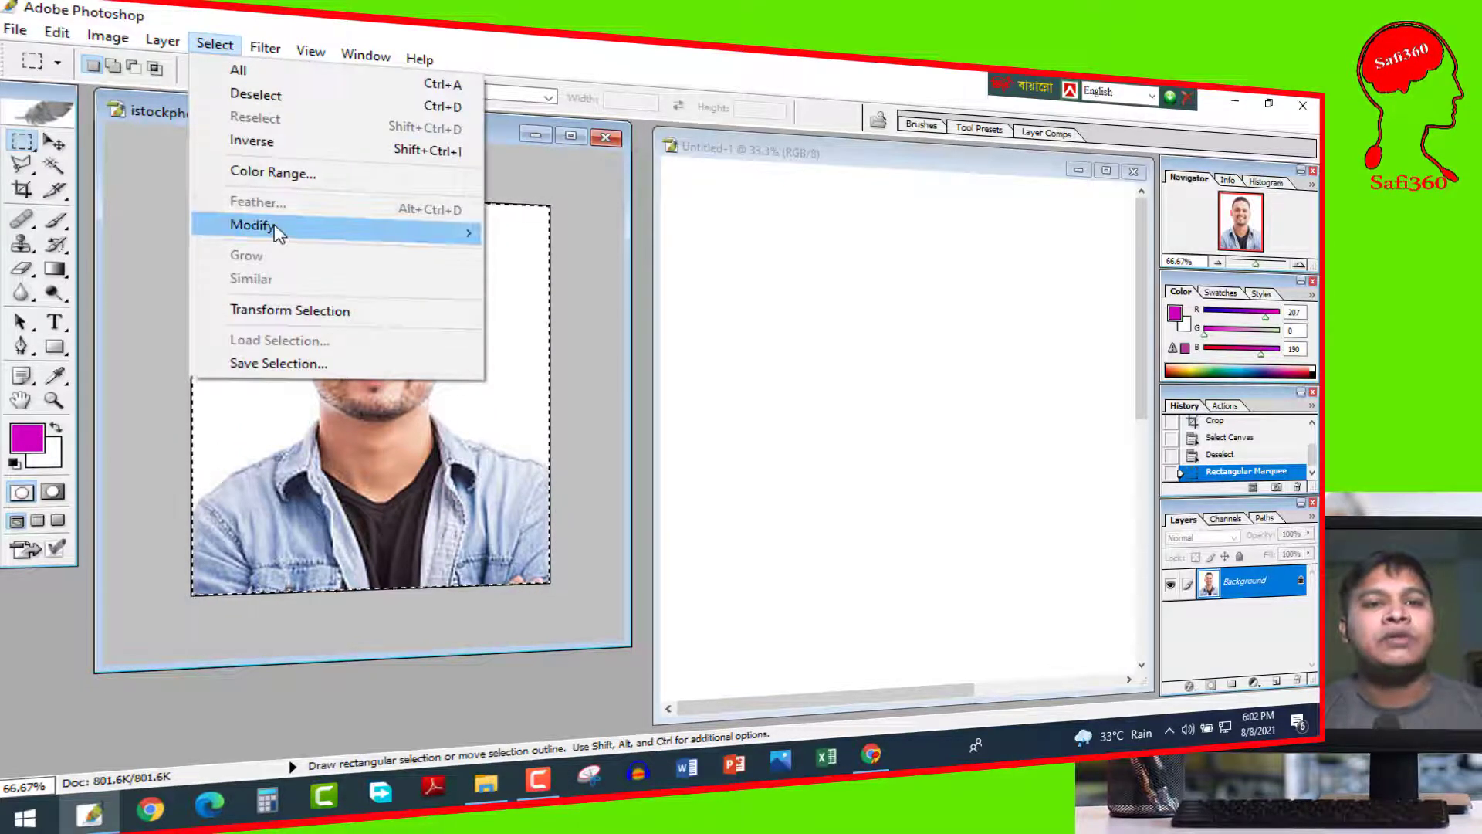
{"action": "left_click", "coordinate": [563, 241]}
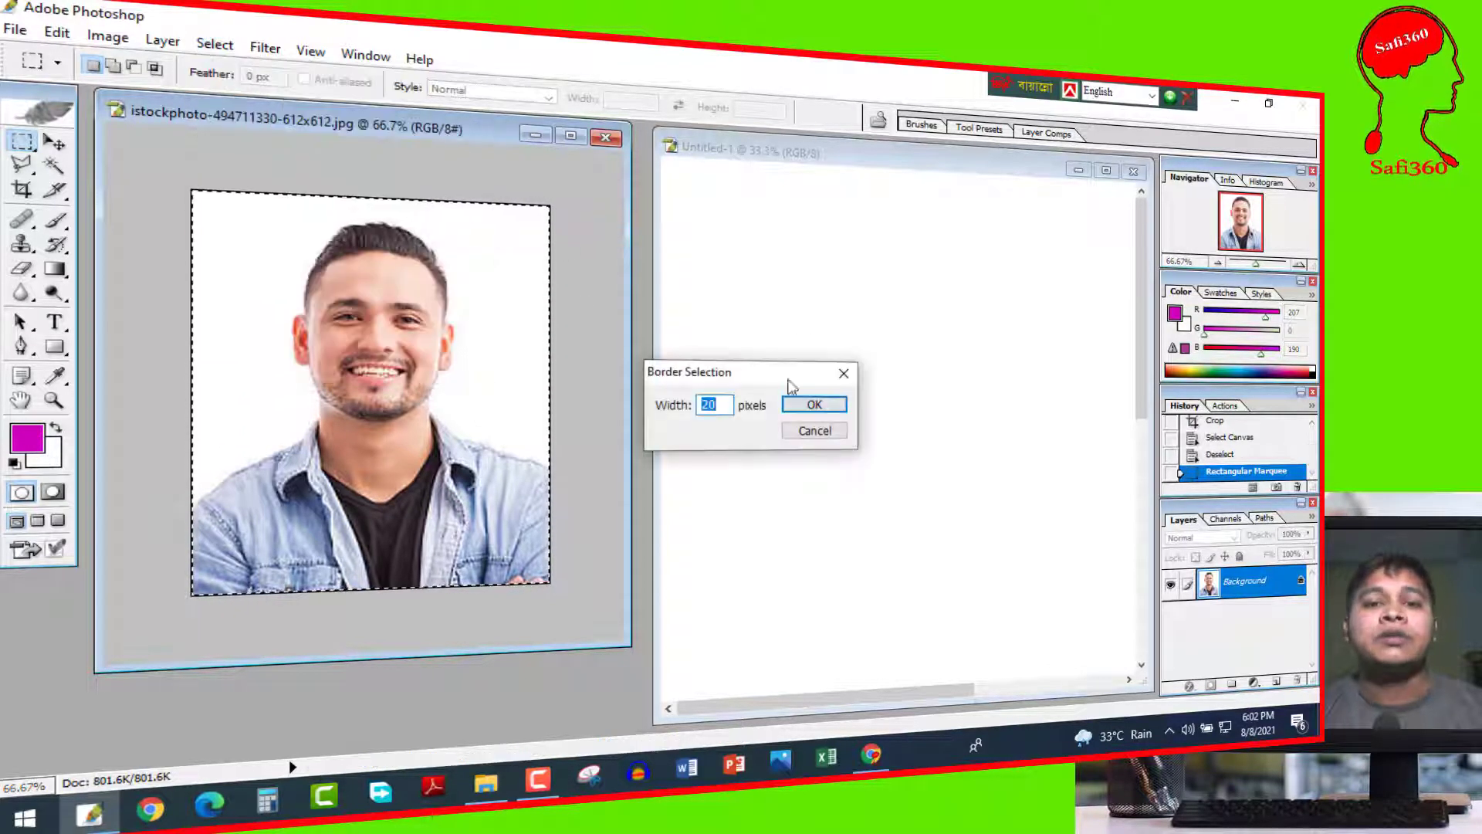
{"action": "left_click_drag", "start_coordinate": [773, 375], "coordinate": [743, 257]}
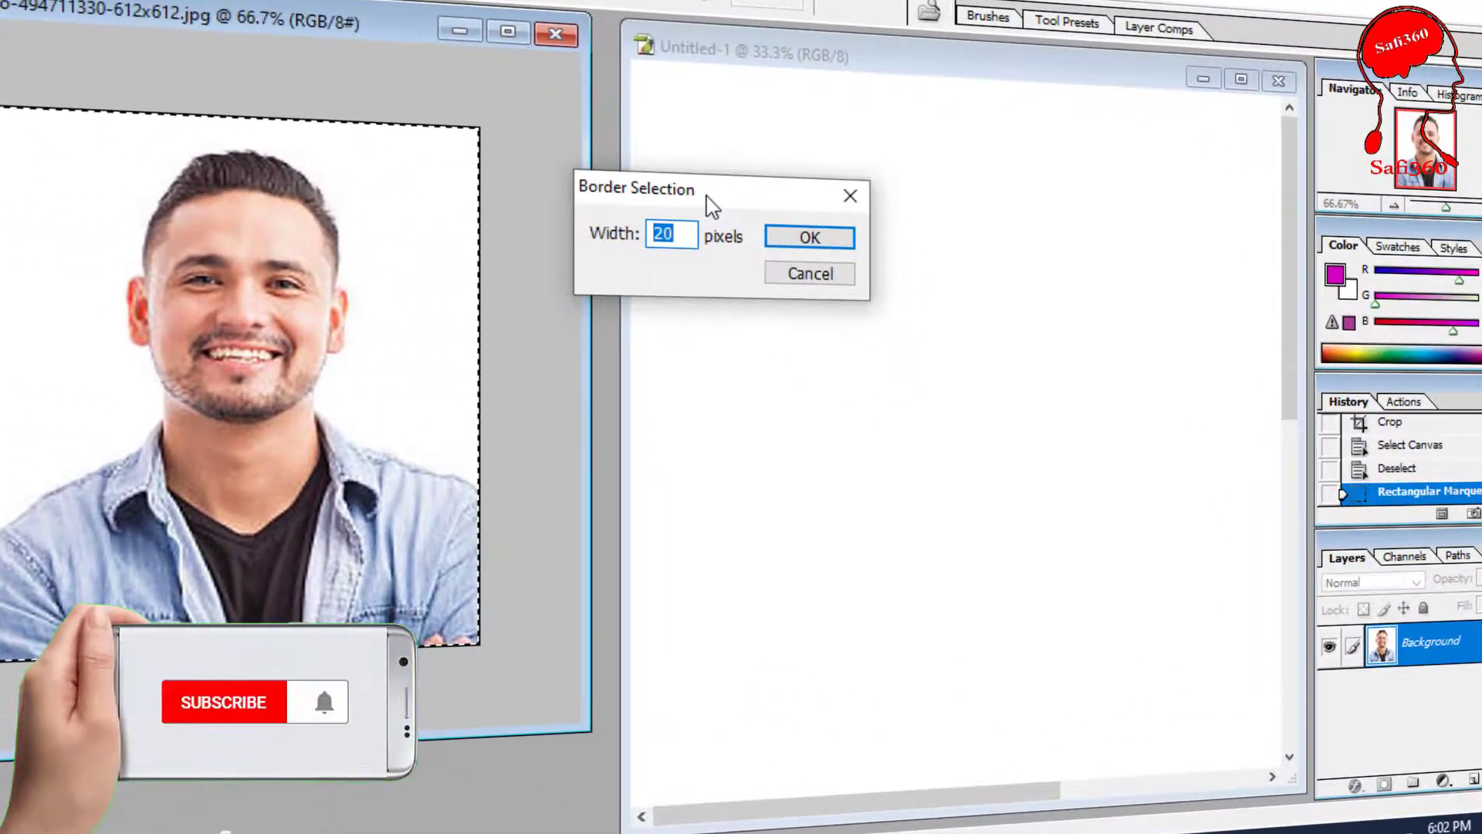
{"action": "type", "text": "2"}
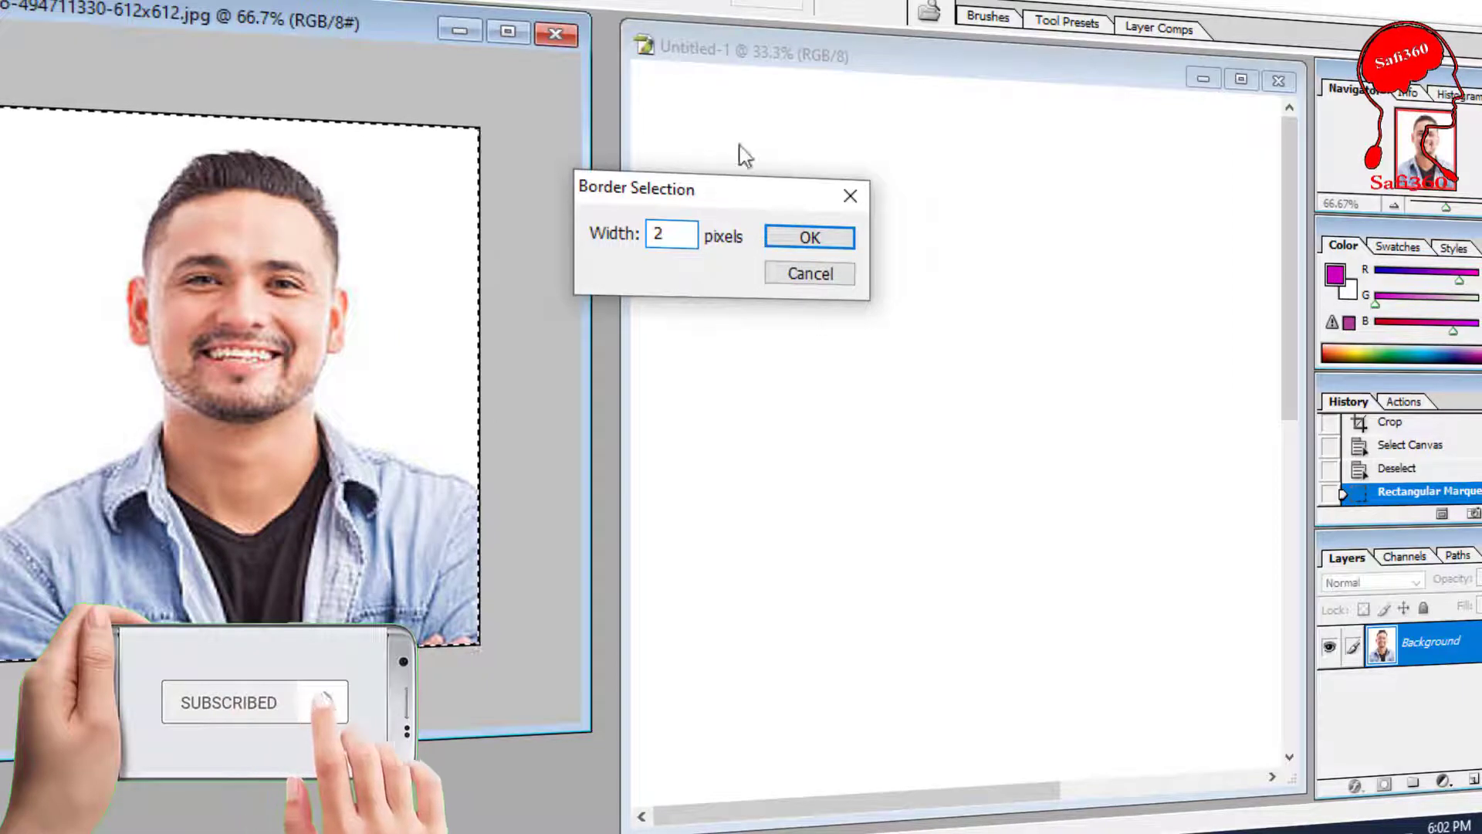
{"action": "left_click", "coordinate": [827, 238]}
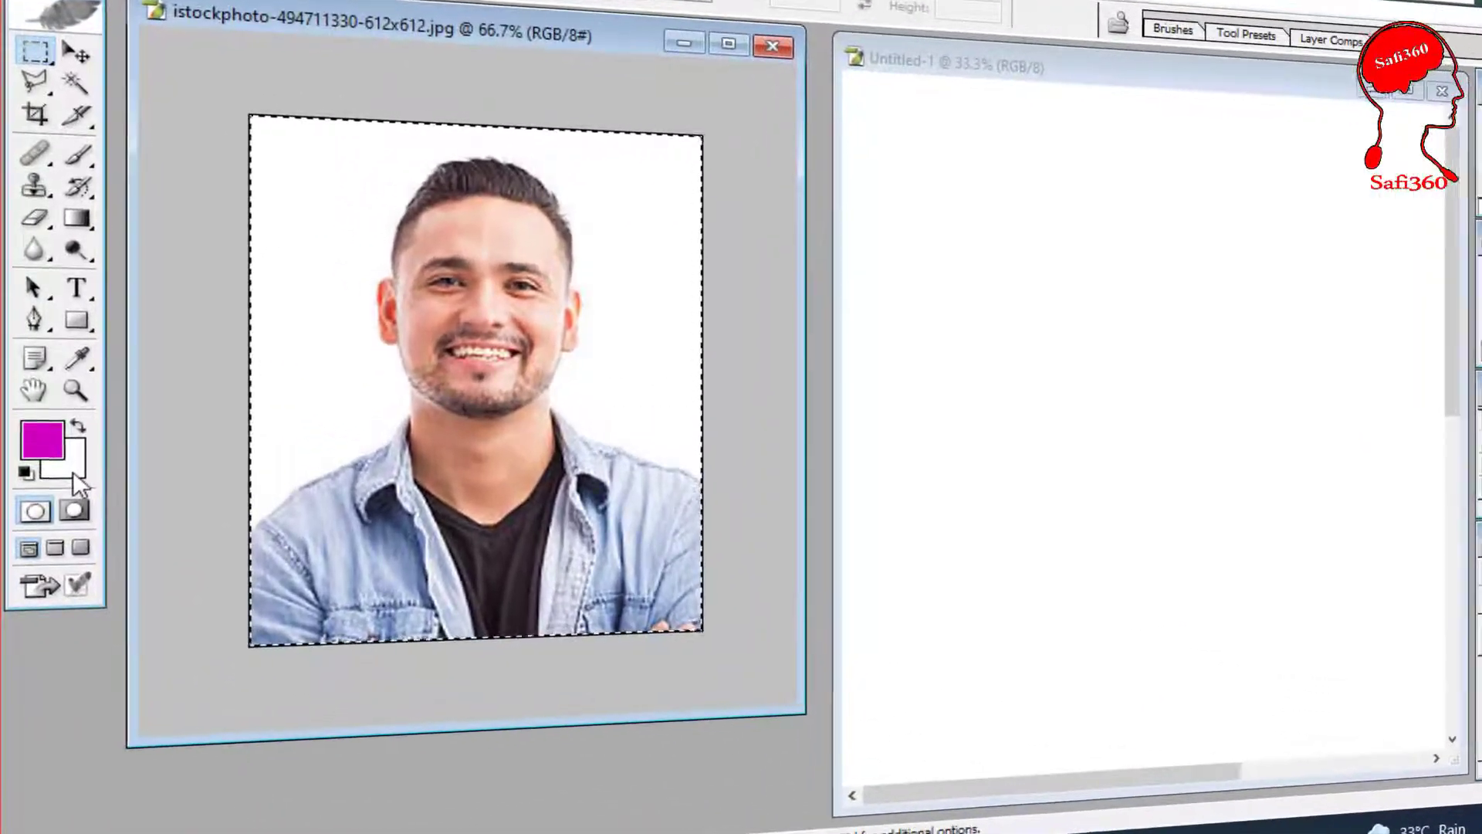
Set the background colour to pure black.
{"action": "left_click", "coordinate": [71, 464]}
{"action": "left_click_drag", "start_coordinate": [549, 486], "coordinate": [525, 531]}
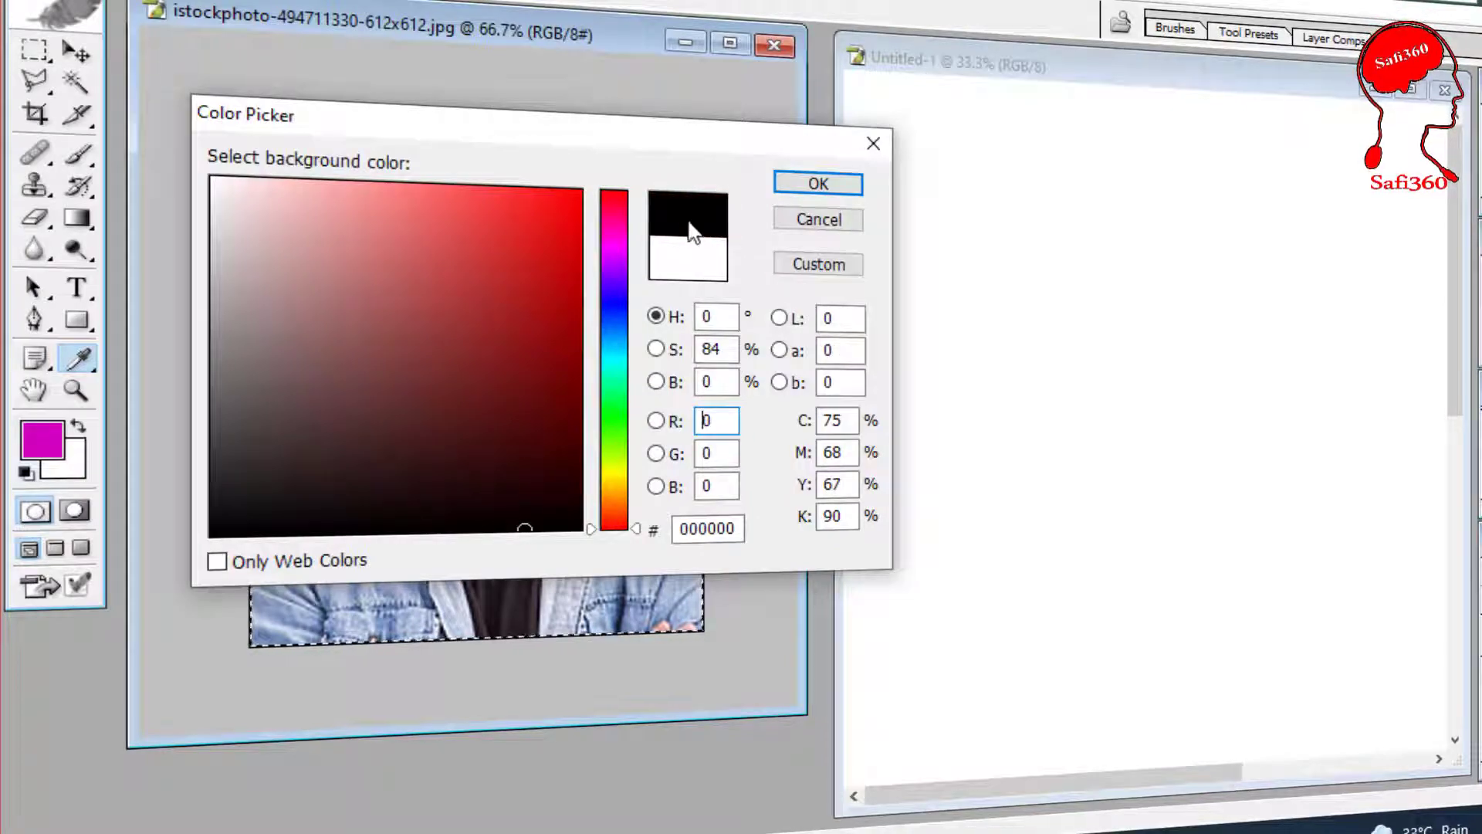
{"action": "left_click", "coordinate": [839, 185]}
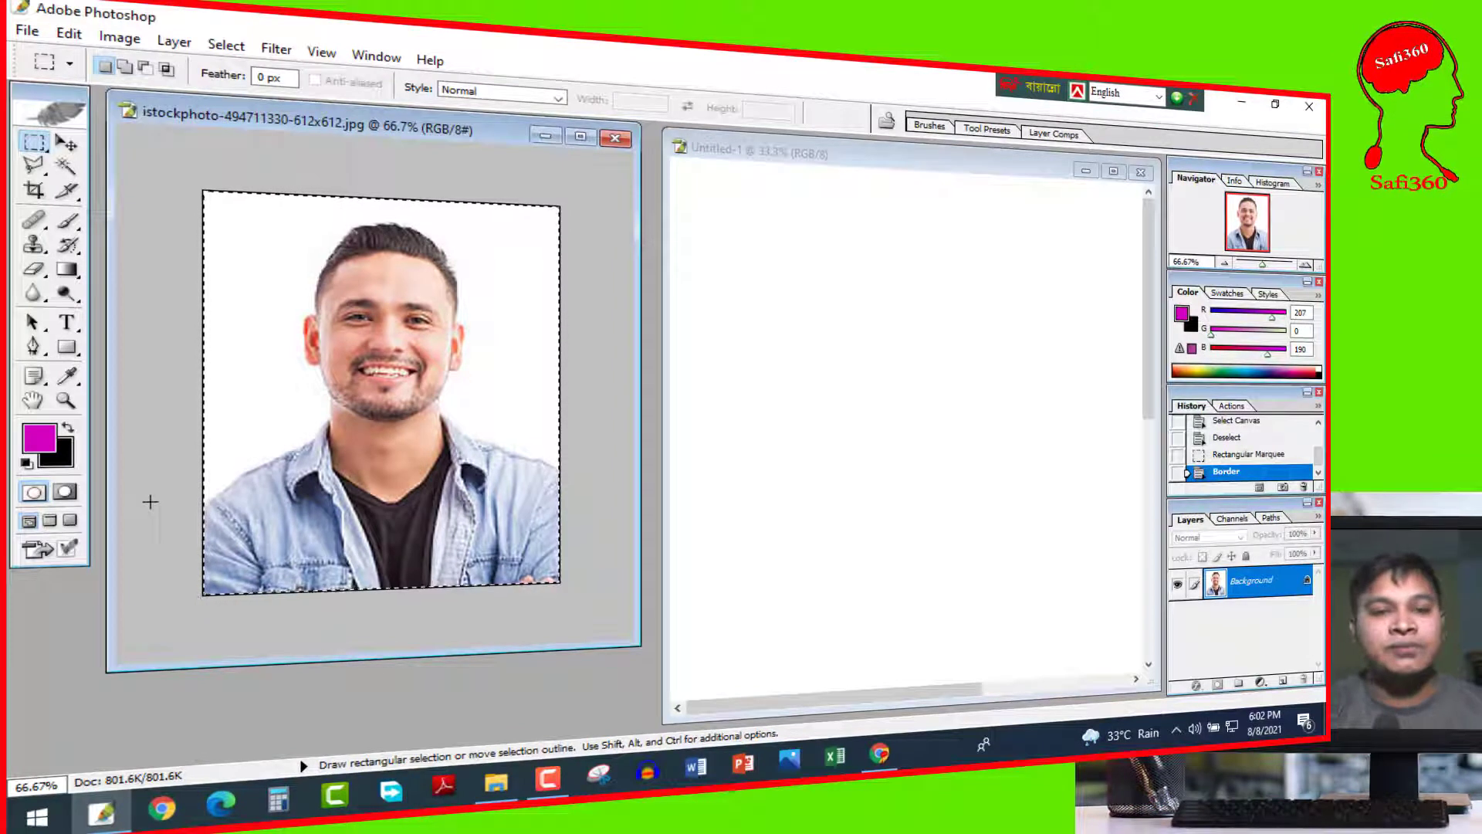
Delete the border band to fill it with black, then deselect.
{"action": "key", "text": "Delete"}
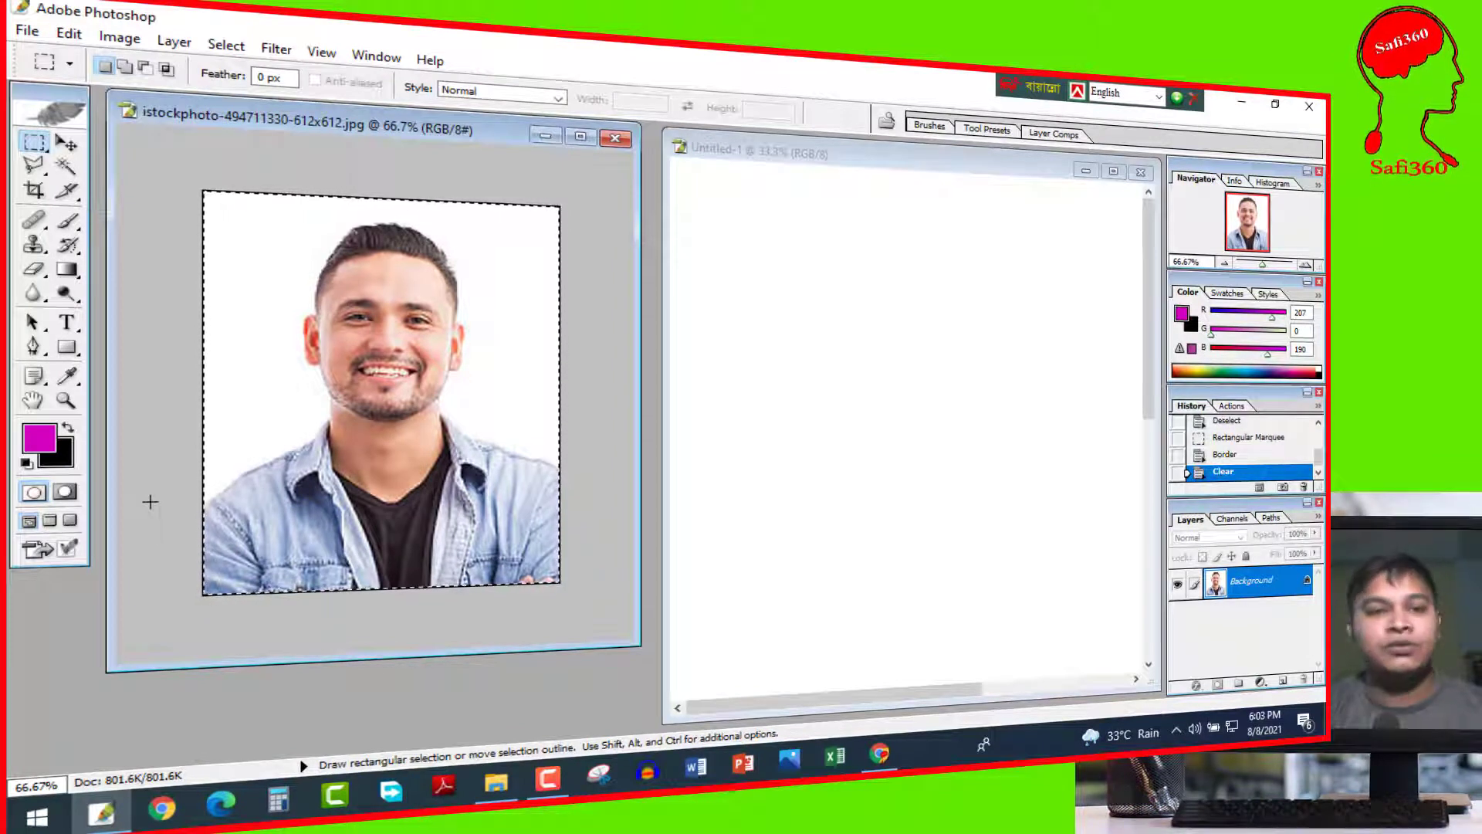
{"action": "key", "text": "Delete"}
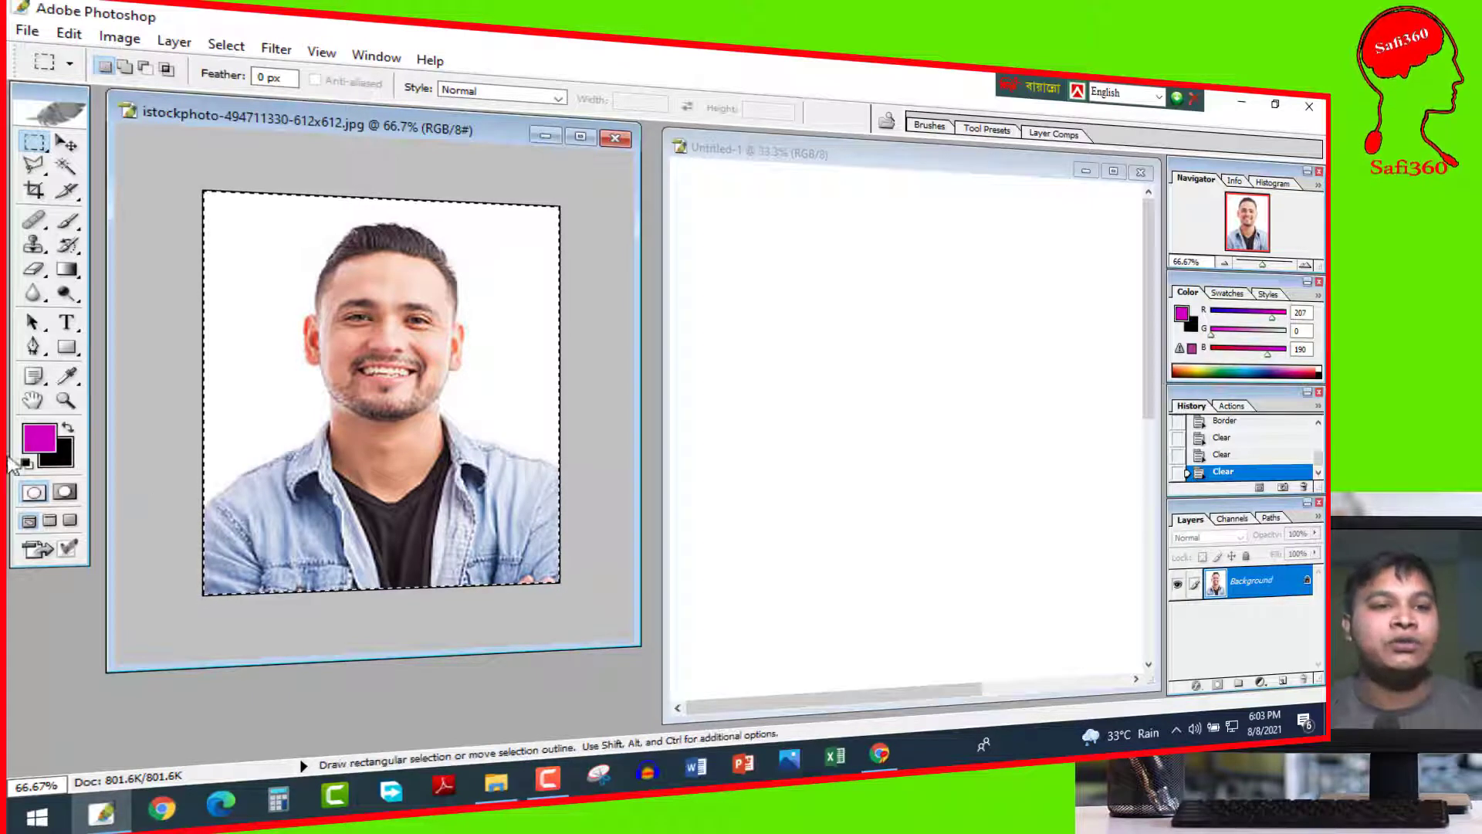
{"action": "key", "text": "ctrl+d"}
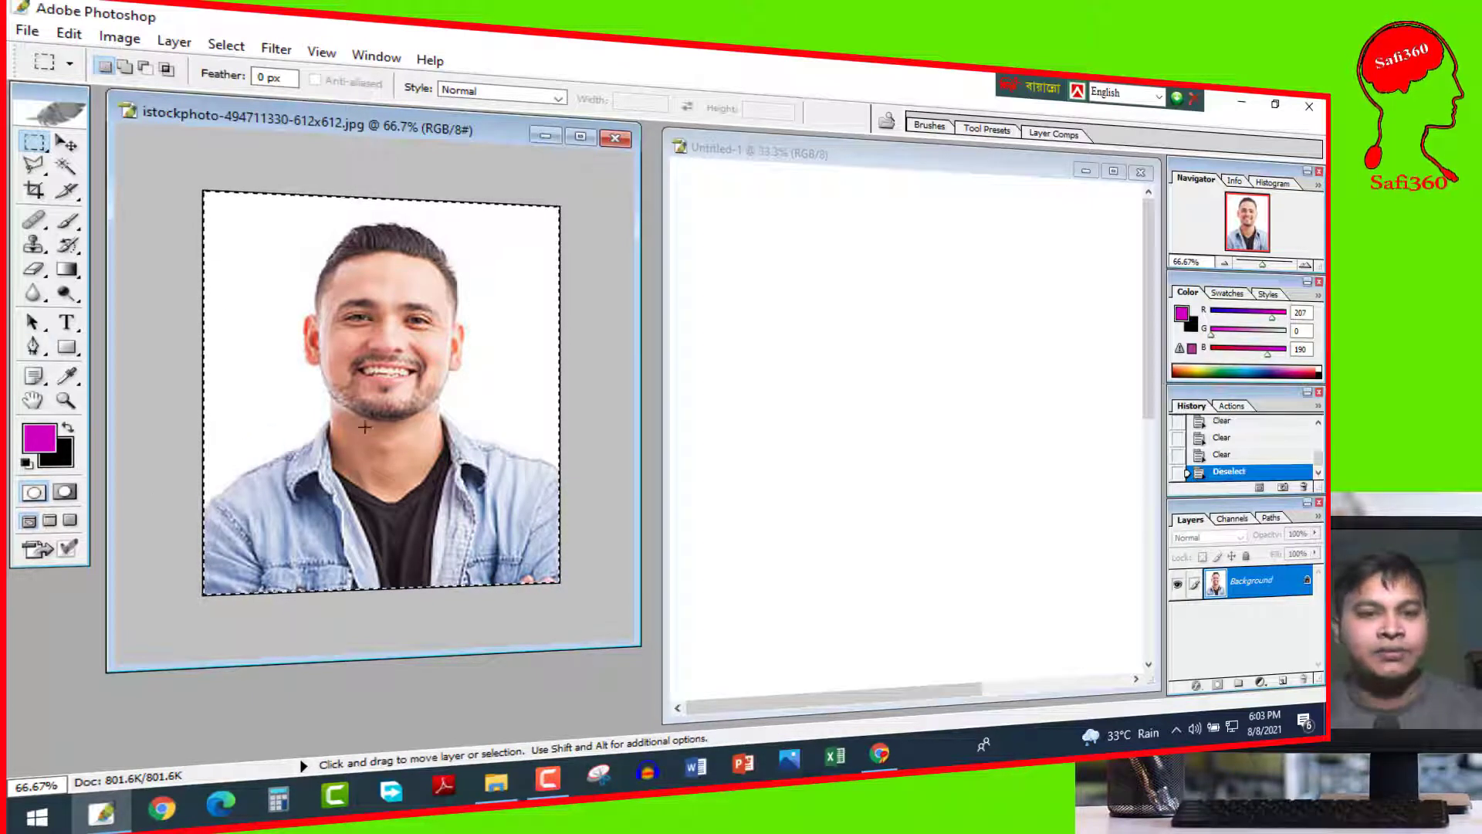
Drag the black-bordered portrait onto the Untitled-1 page and zoom in and out to check it.
{"action": "left_click", "coordinate": [67, 145]}
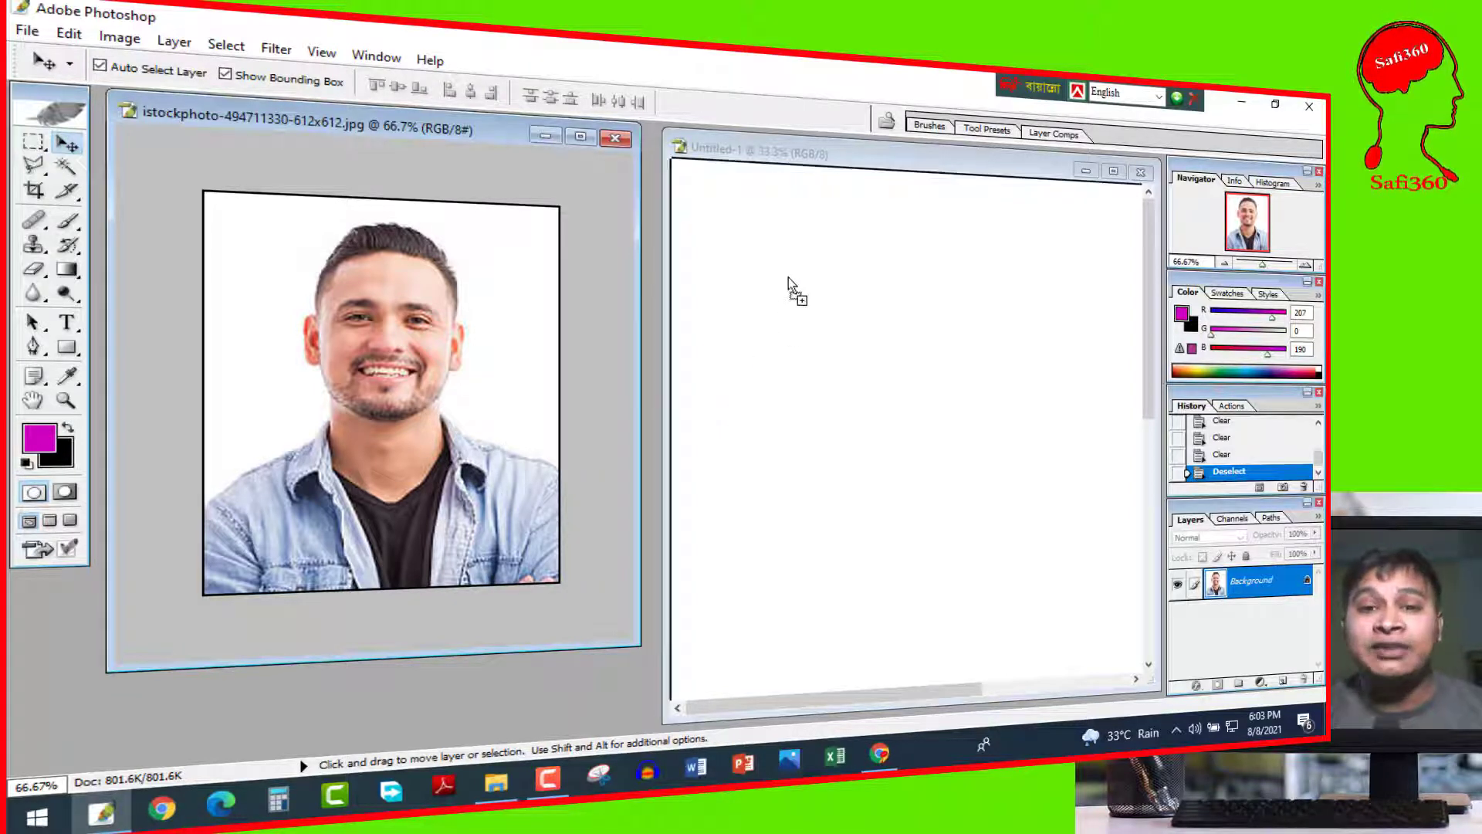
{"action": "left_click_drag", "start_coordinate": [470, 451], "coordinate": [816, 320]}
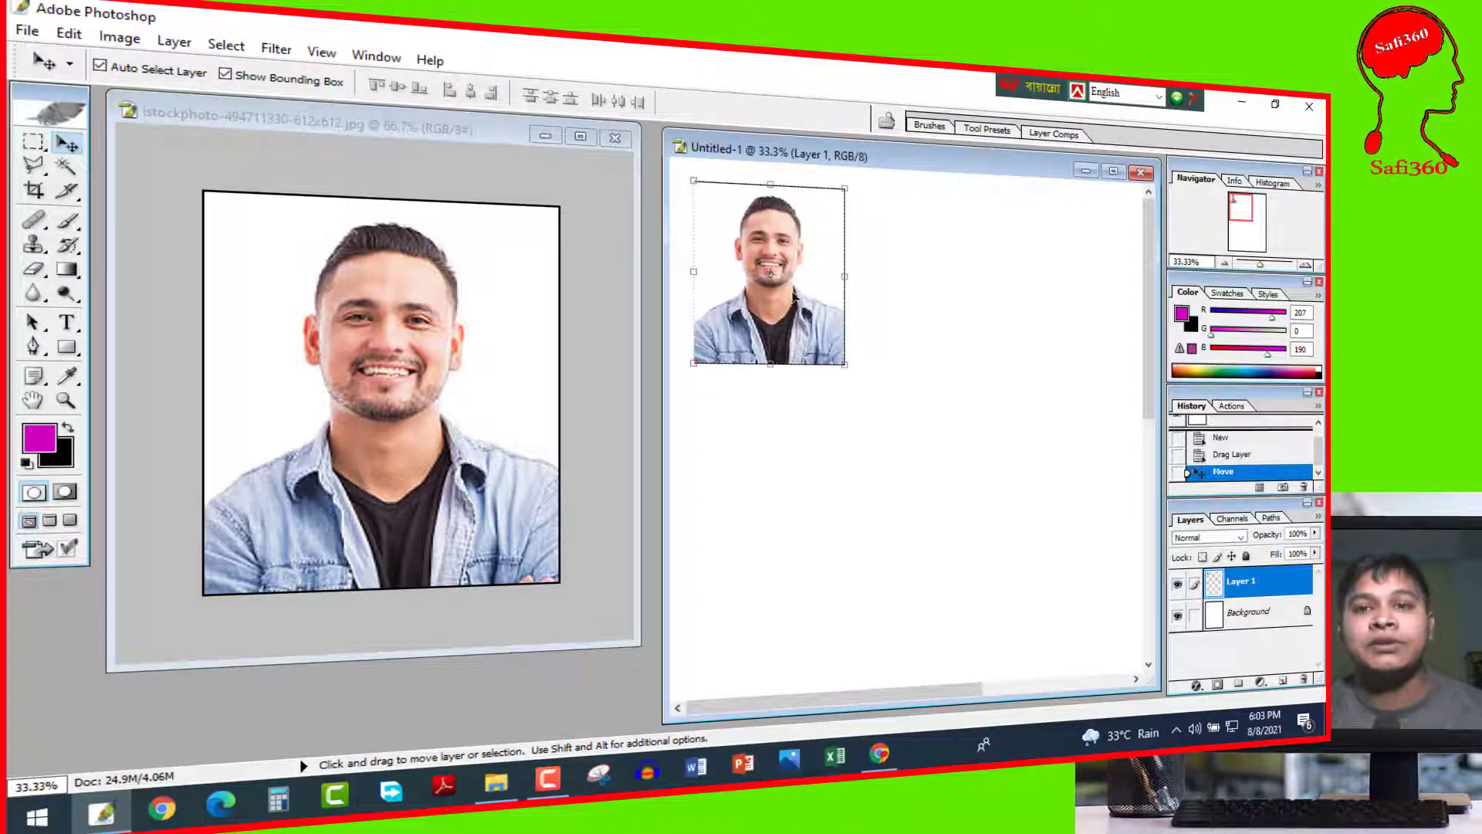
{"action": "key", "text": "ctrl+plus"}
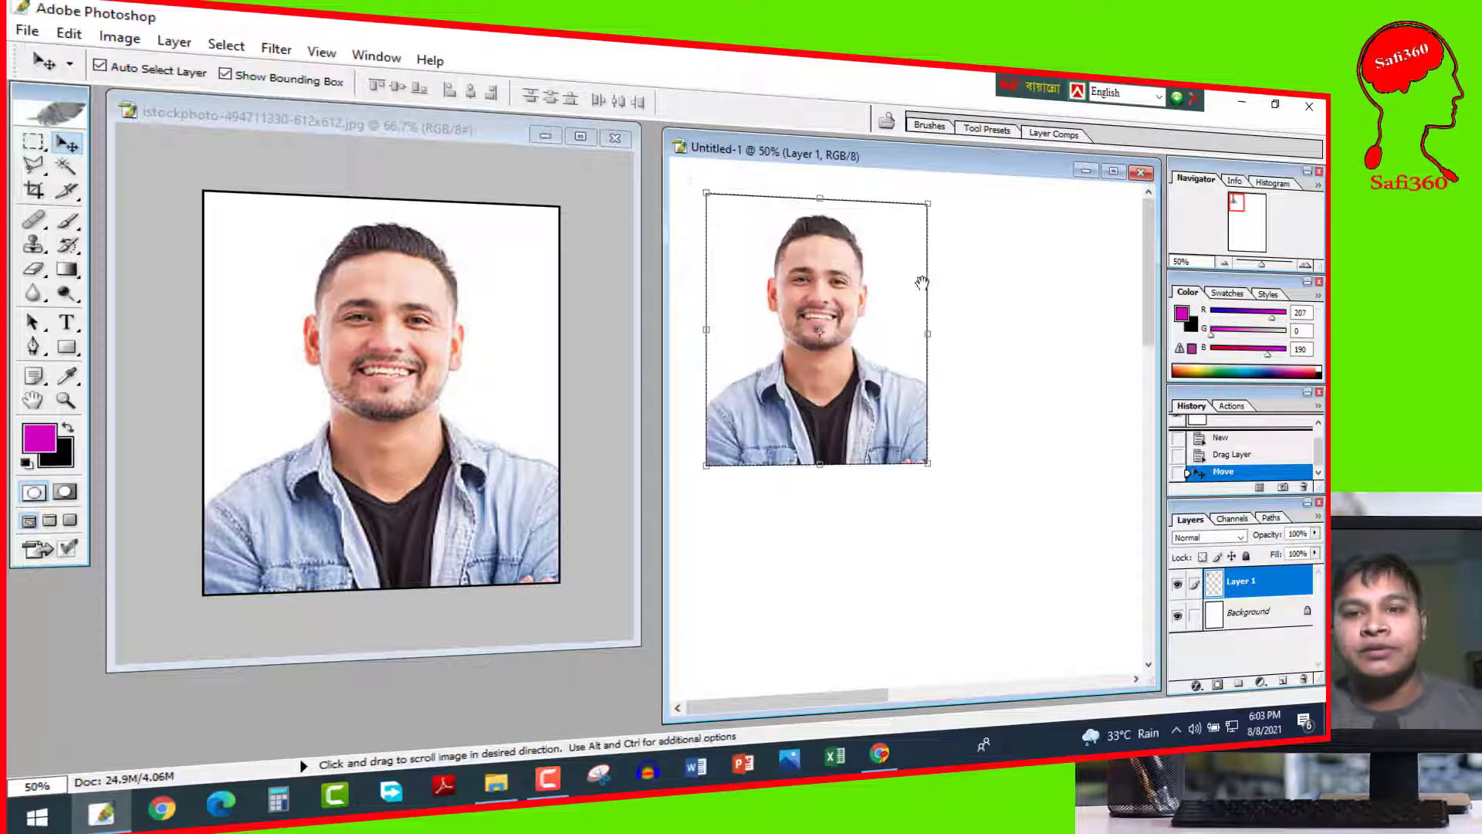
{"action": "left_click", "coordinate": [1018, 314]}
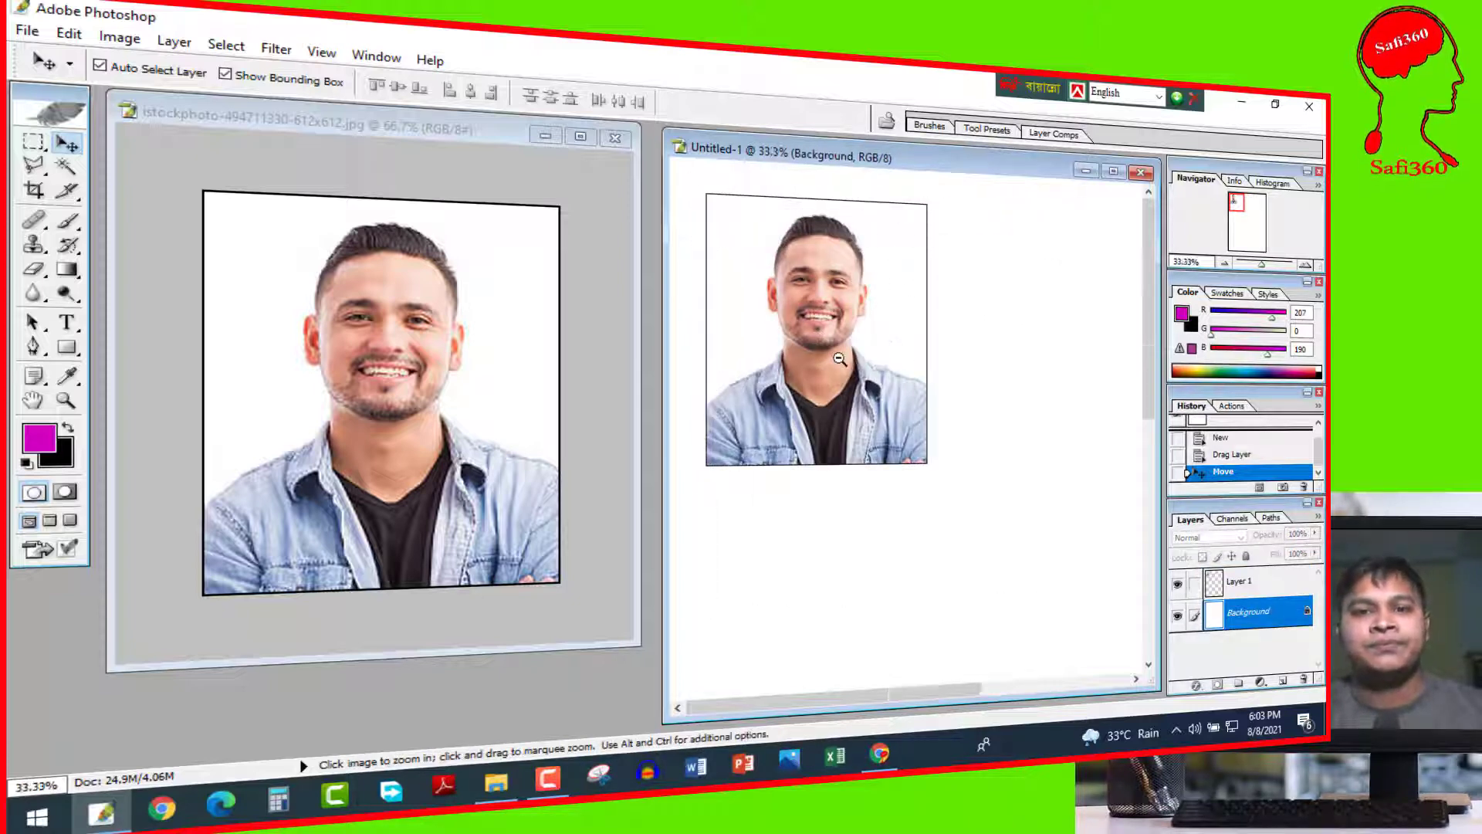
{"action": "key", "text": "ctrl+minus"}
{"action": "key", "text": "ctrl+minus"}
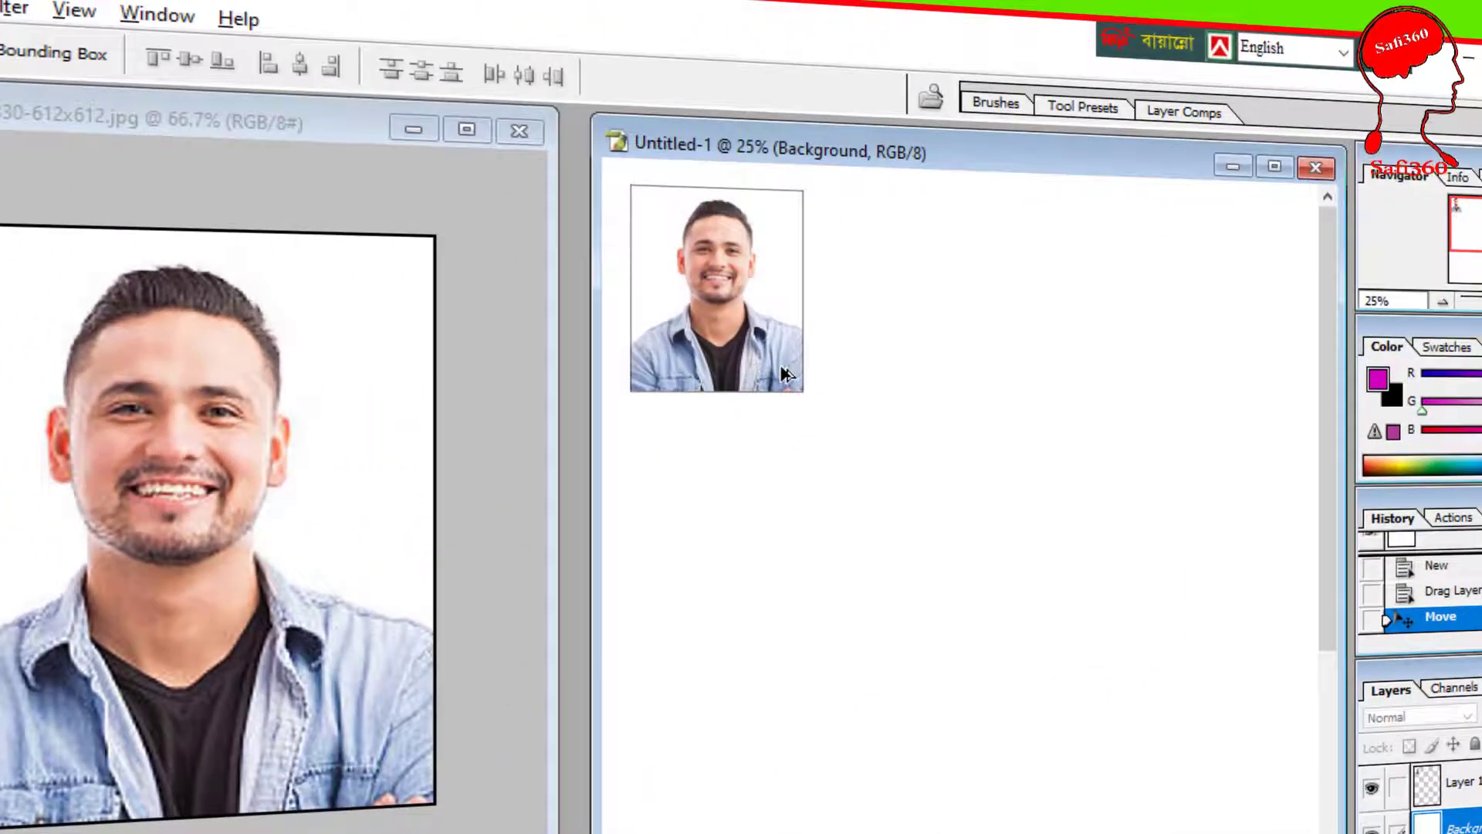
Alt-drag duplicates of the bordered photo layer rightward, each beside the last, along the page top.
{"action": "left_click_drag", "start_coordinate": [780, 376], "coordinate": [956, 378]}
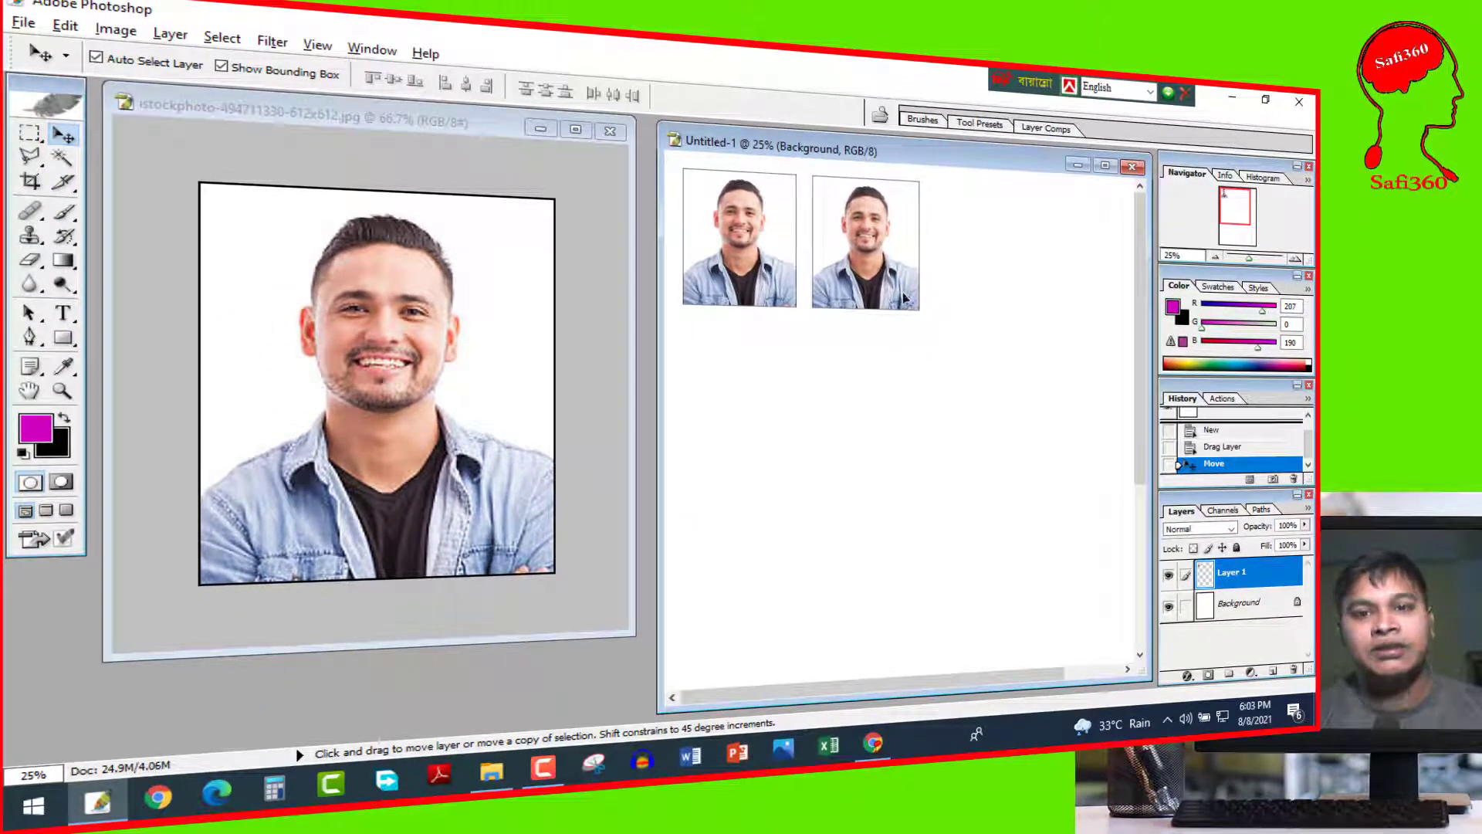
{"action": "left_click_drag", "start_coordinate": [914, 298], "coordinate": [1120, 309]}
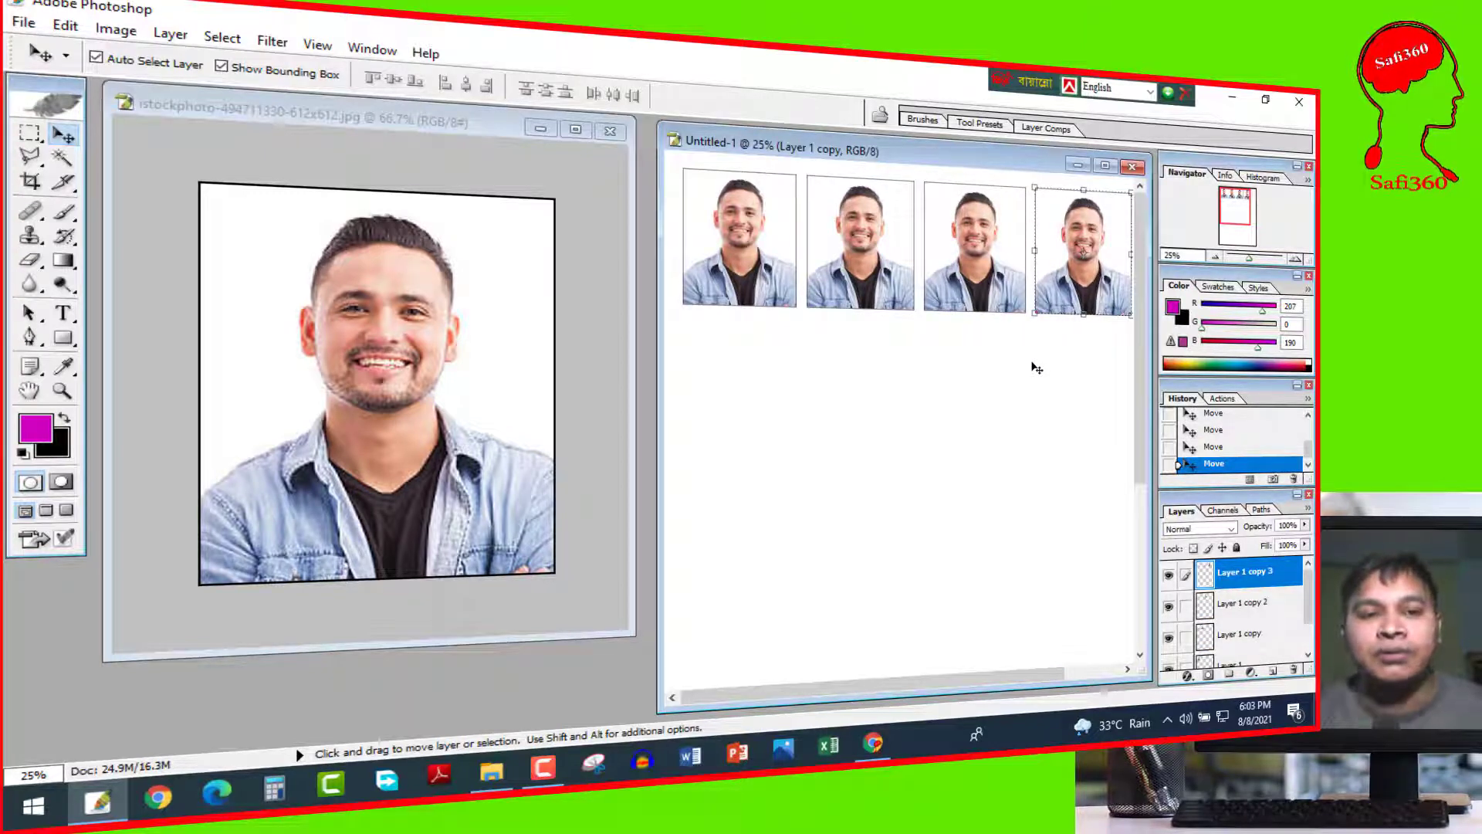